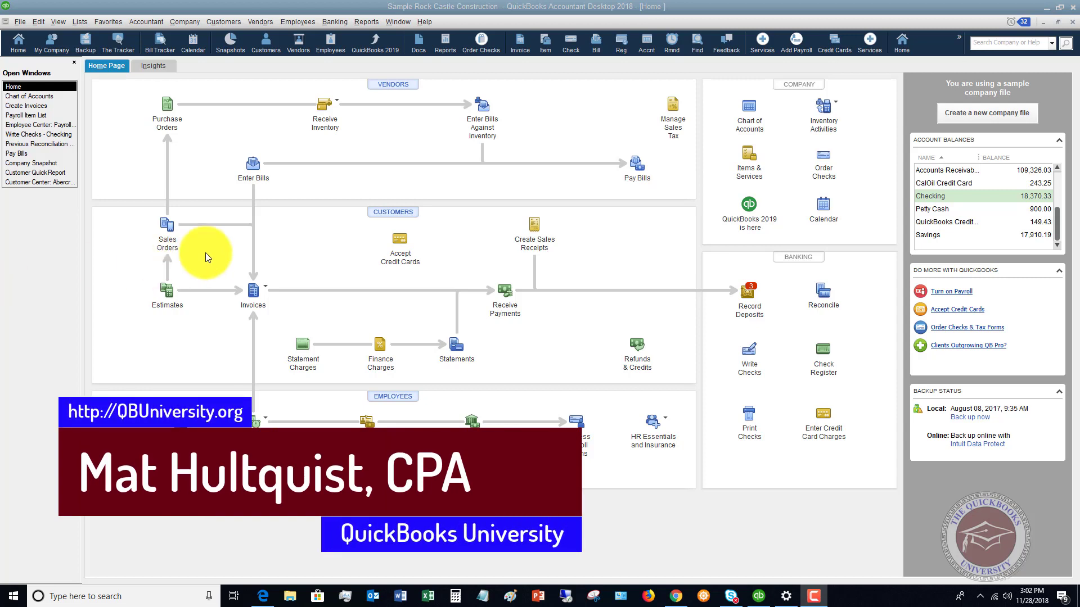
left_click(750, 118)
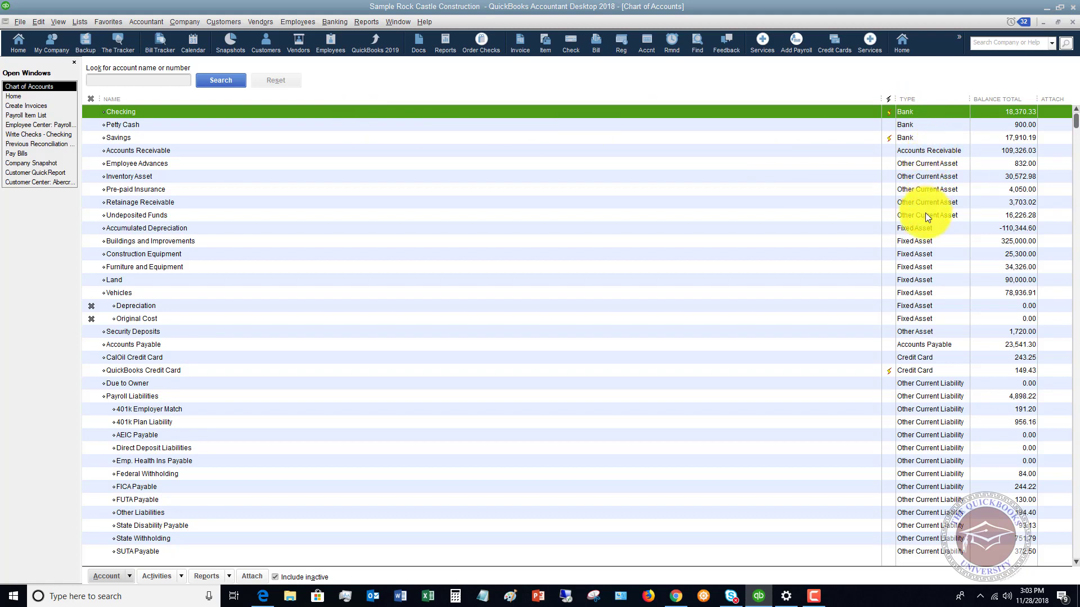
scroll(923, 251, "down", 7)
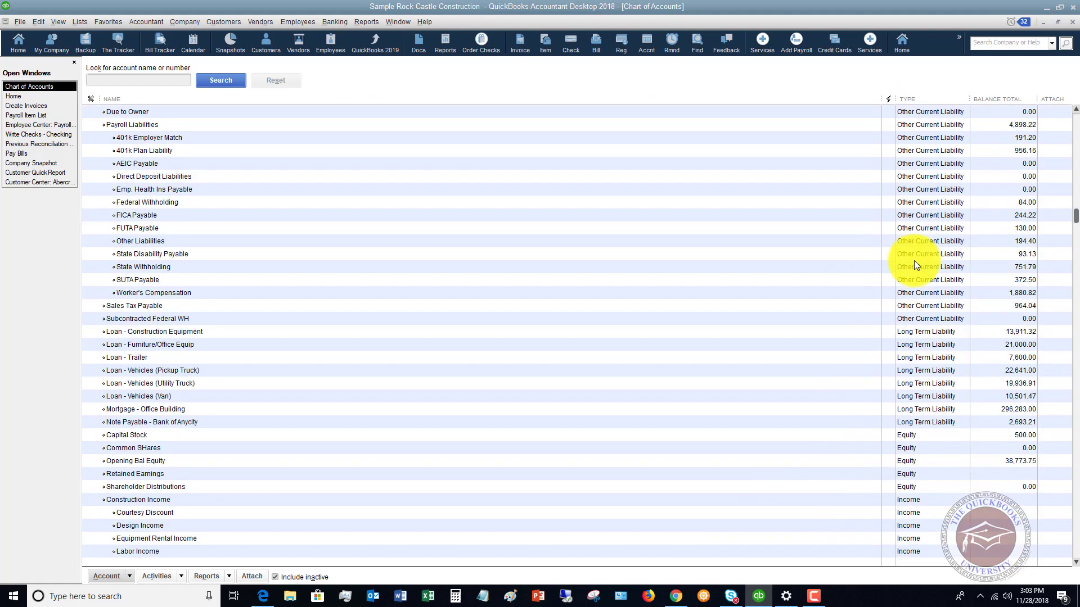
scroll(915, 203, "up", 7)
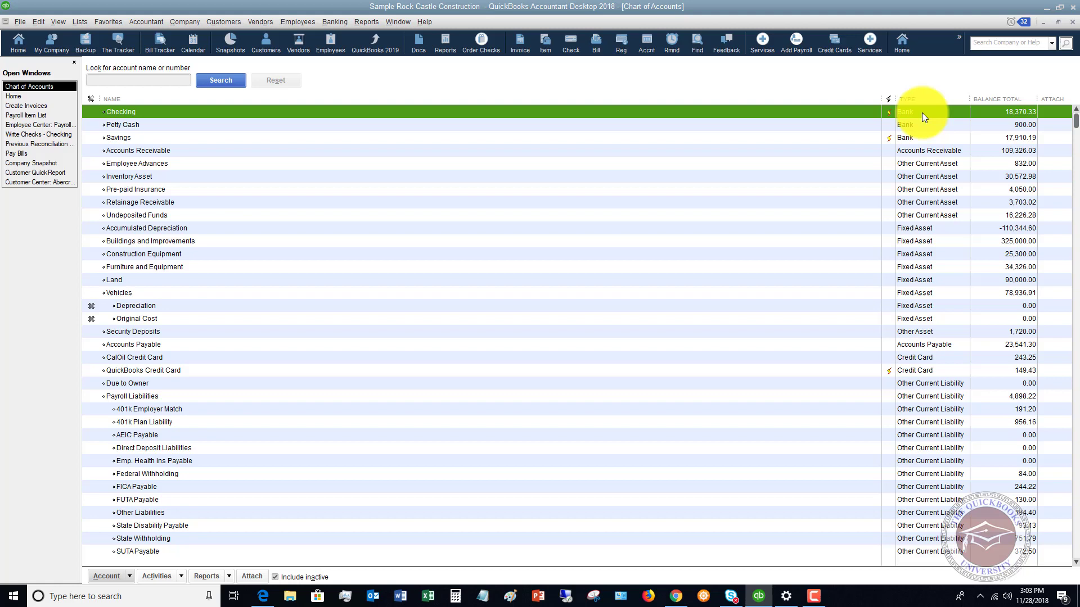
scroll(933, 225, "down", 10)
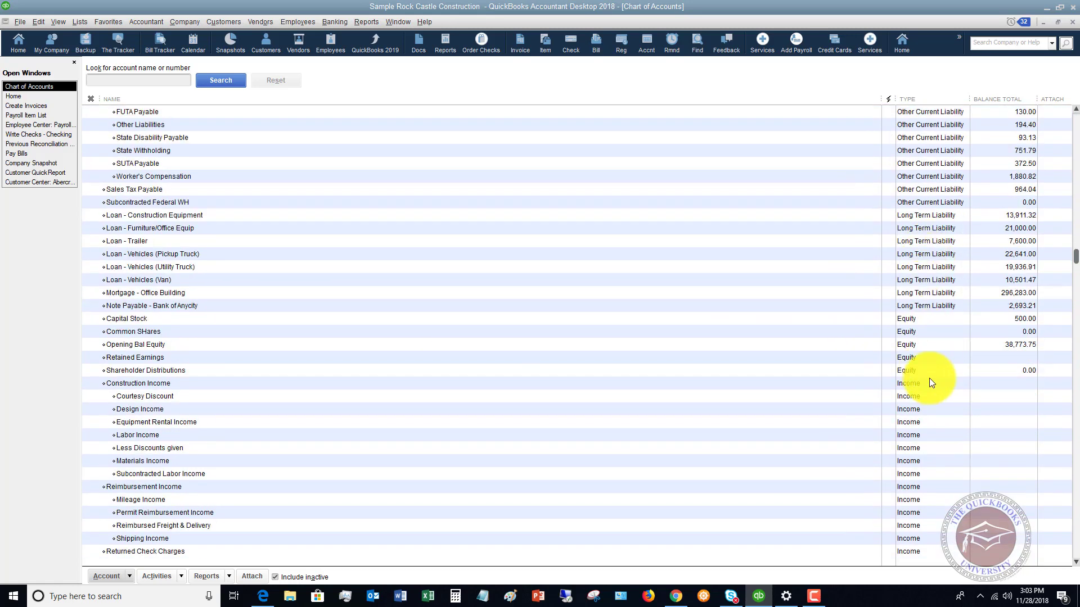
left_click(932, 372)
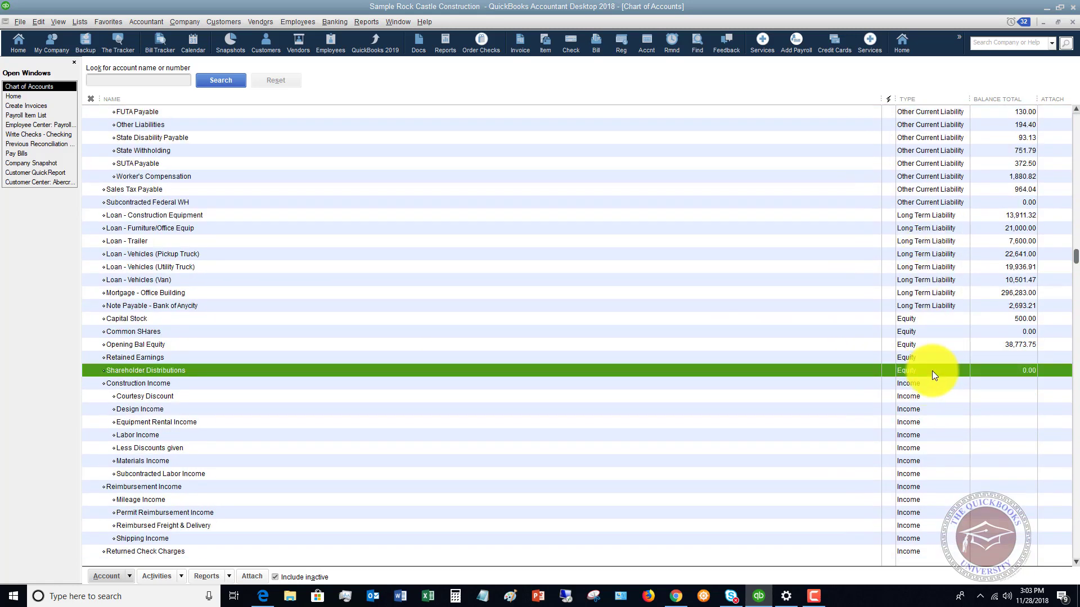
scroll(926, 383, "down", 2)
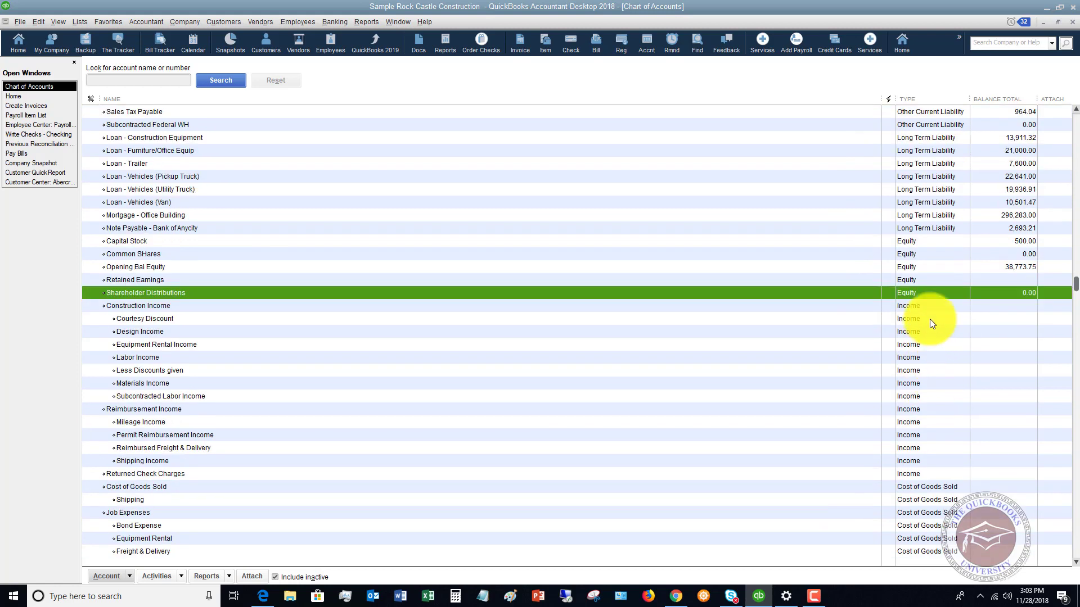
left_click(930, 306)
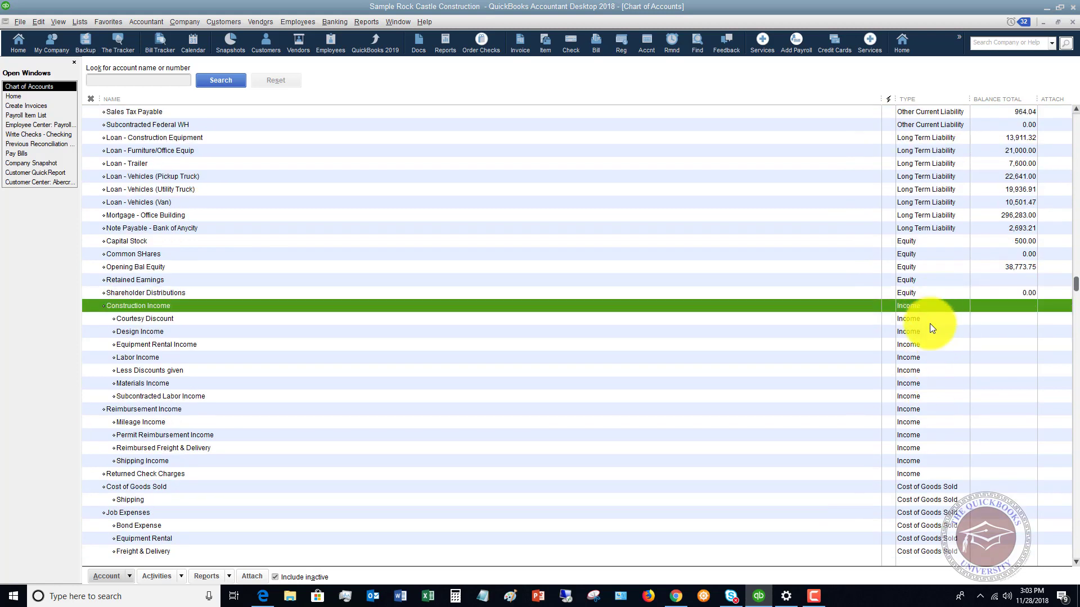
scroll(930, 323, "down", 20)
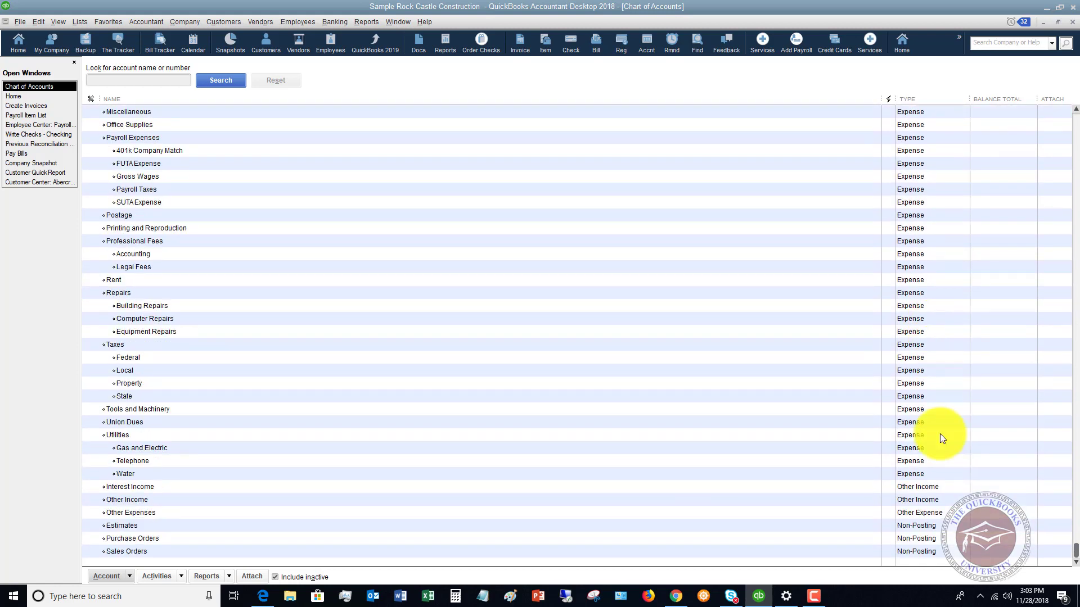
left_click(920, 514)
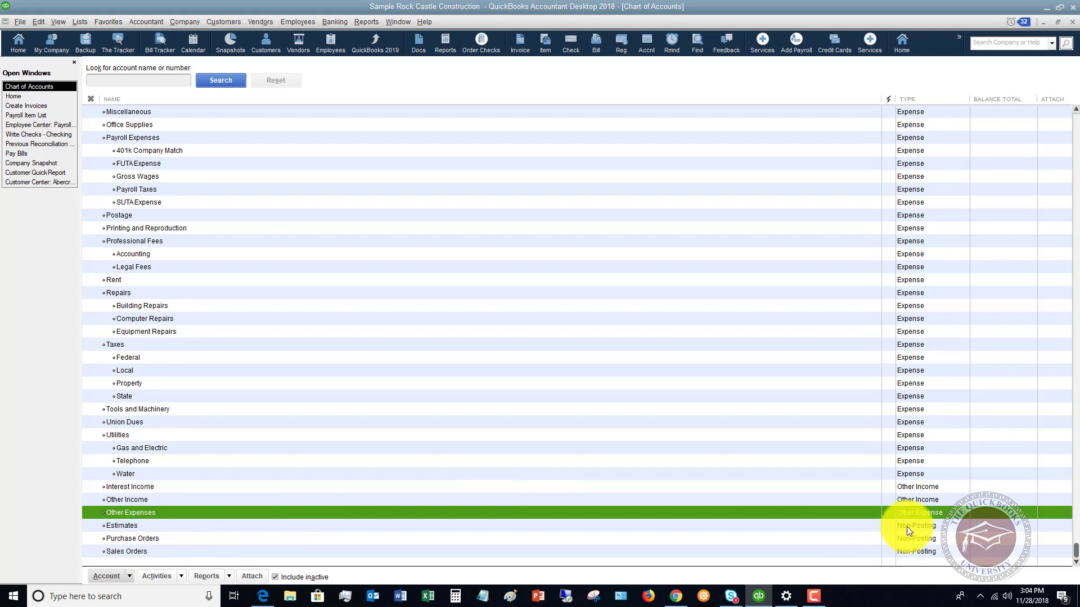
scroll(598, 403, "up", 15)
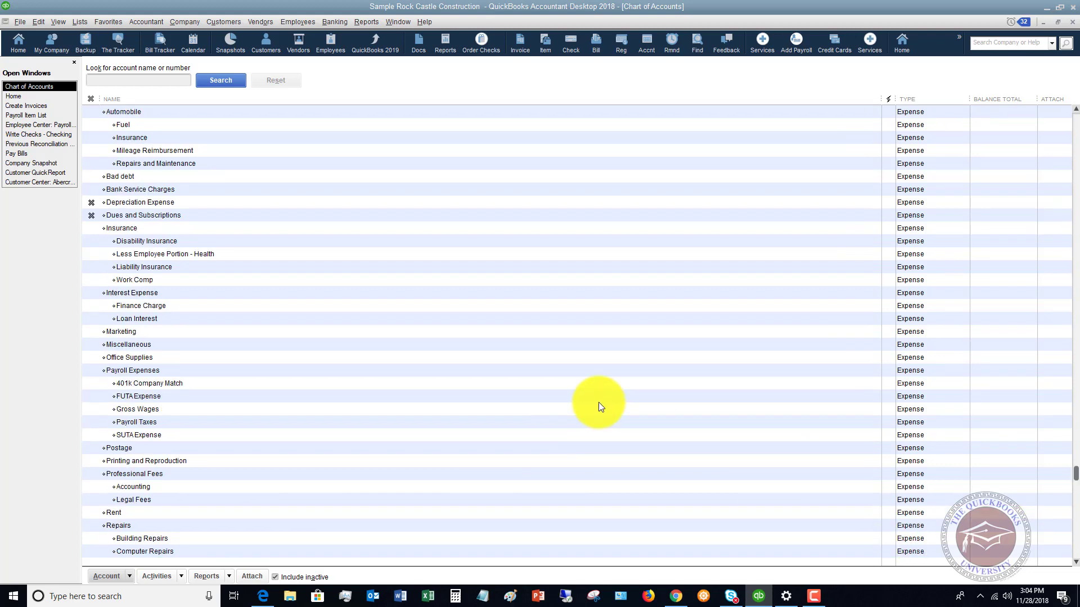
scroll(599, 403, "up", 6)
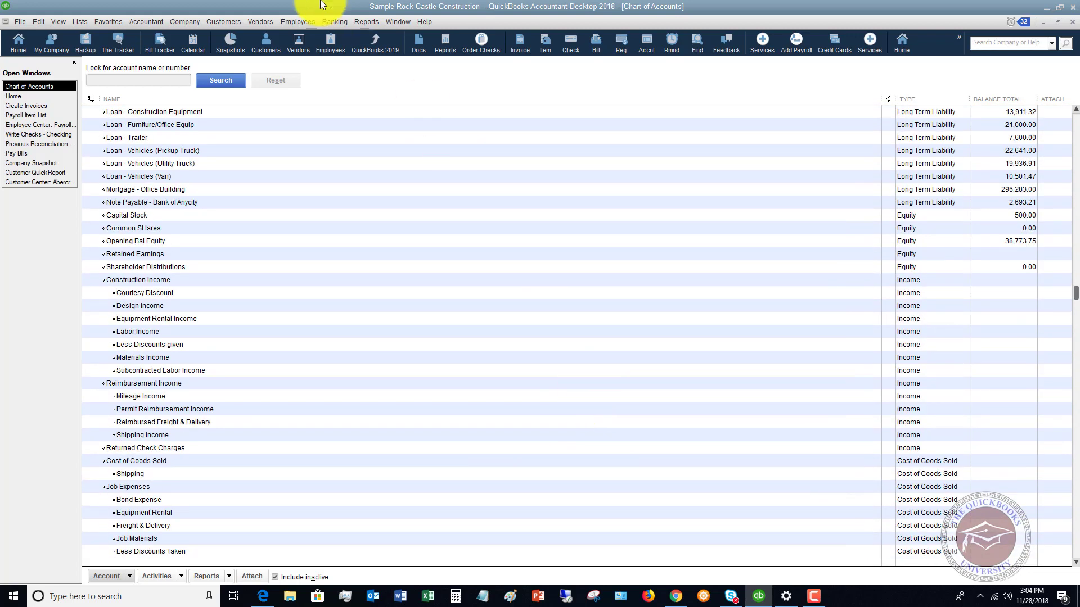
scroll(413, 285, "down", 5)
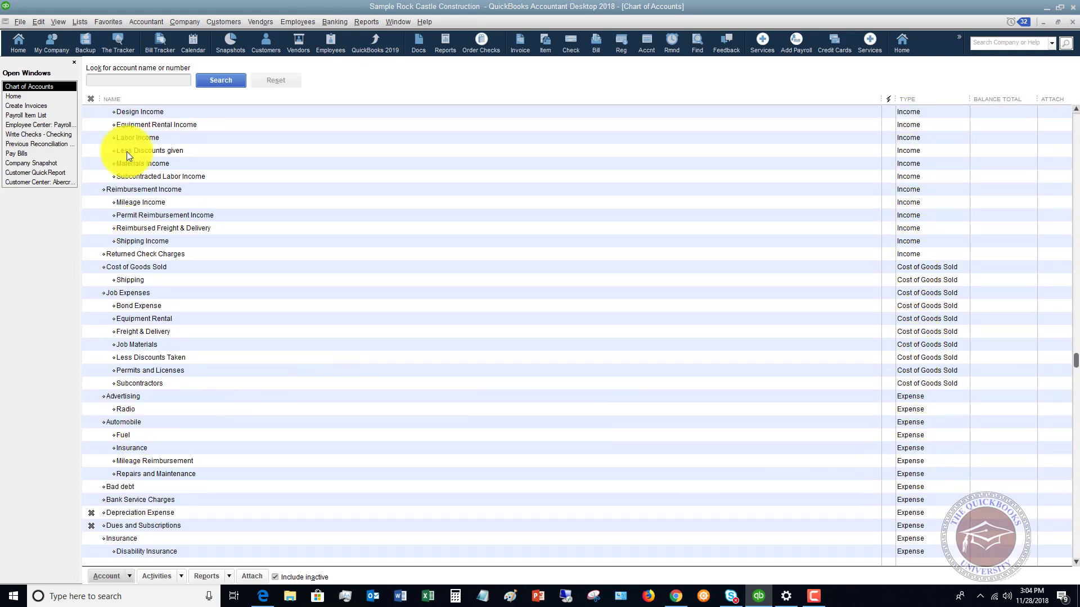
scroll(136, 345, "up", 1)
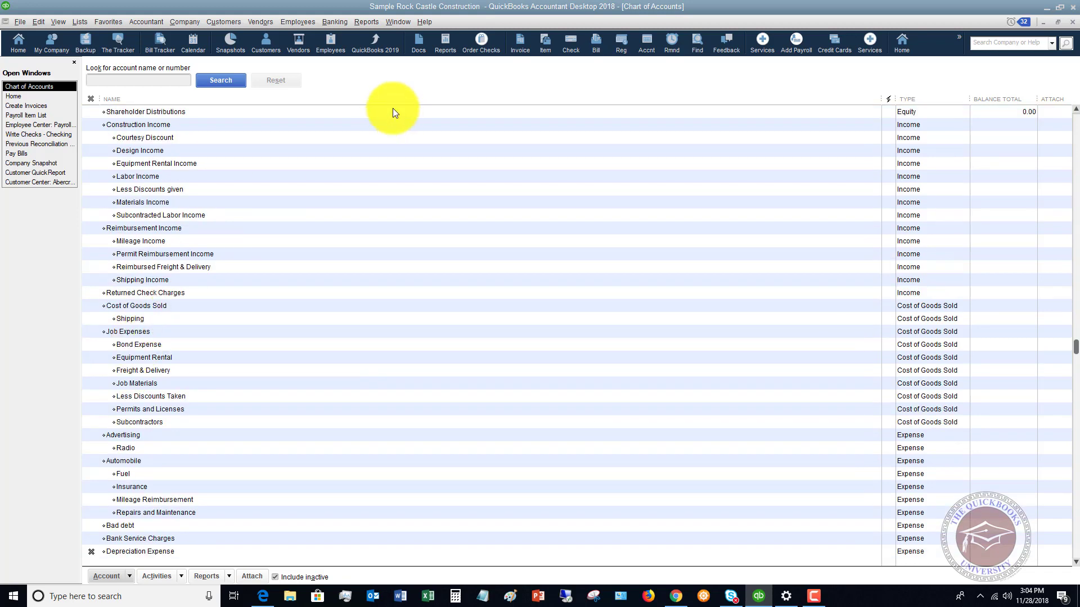
Run Profit & Loss Standard for December 1–15, 2022 and review income 96,624.56 and gross profit 75,973.25
left_click(364, 22)
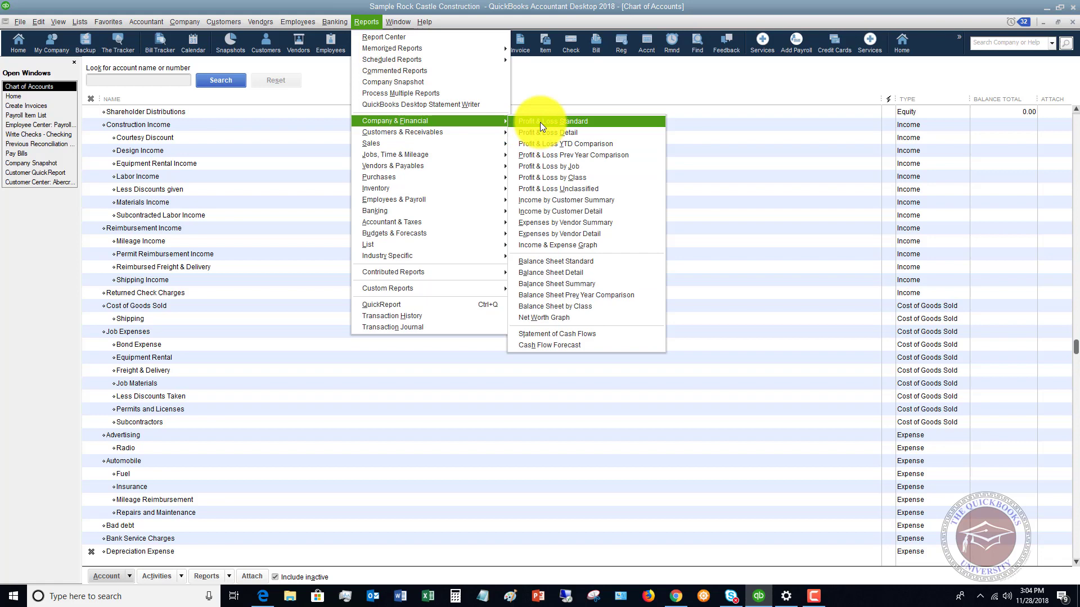
left_click(540, 122)
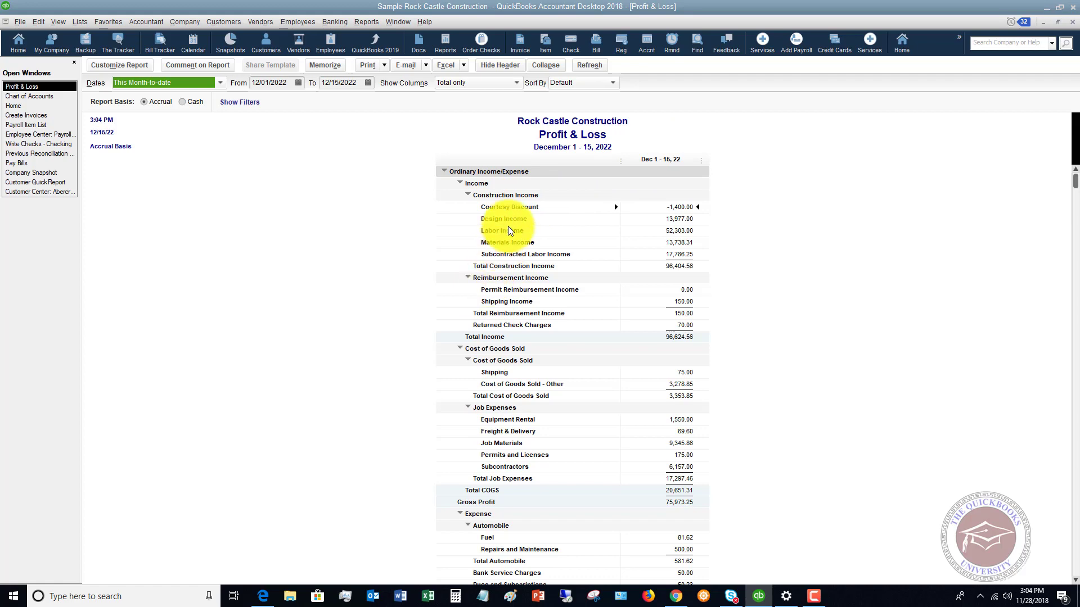
scroll(507, 227, "down", 2)
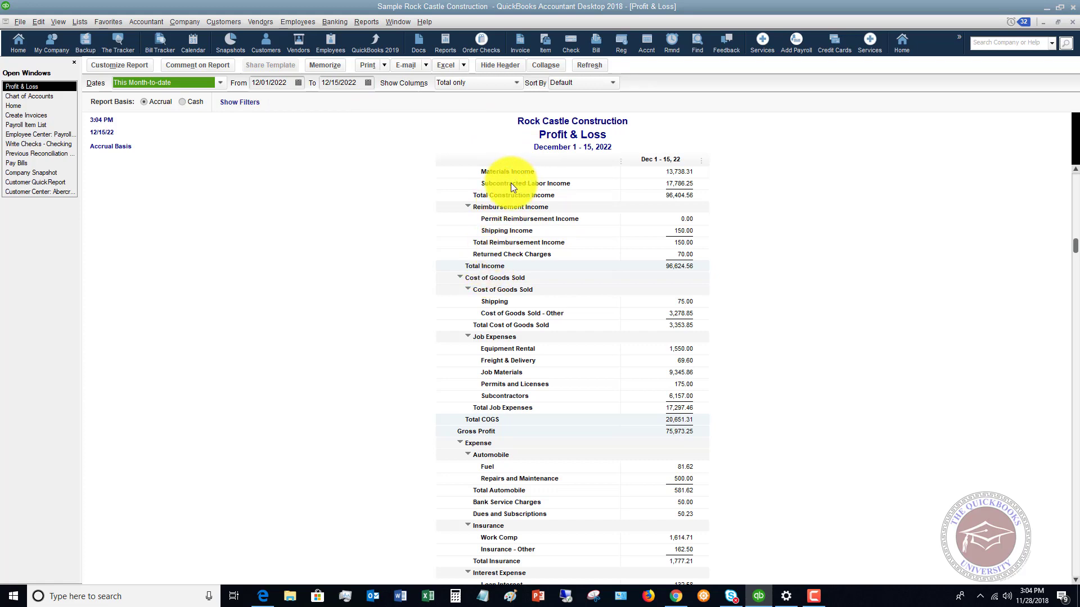
scroll(510, 184, "up", 2)
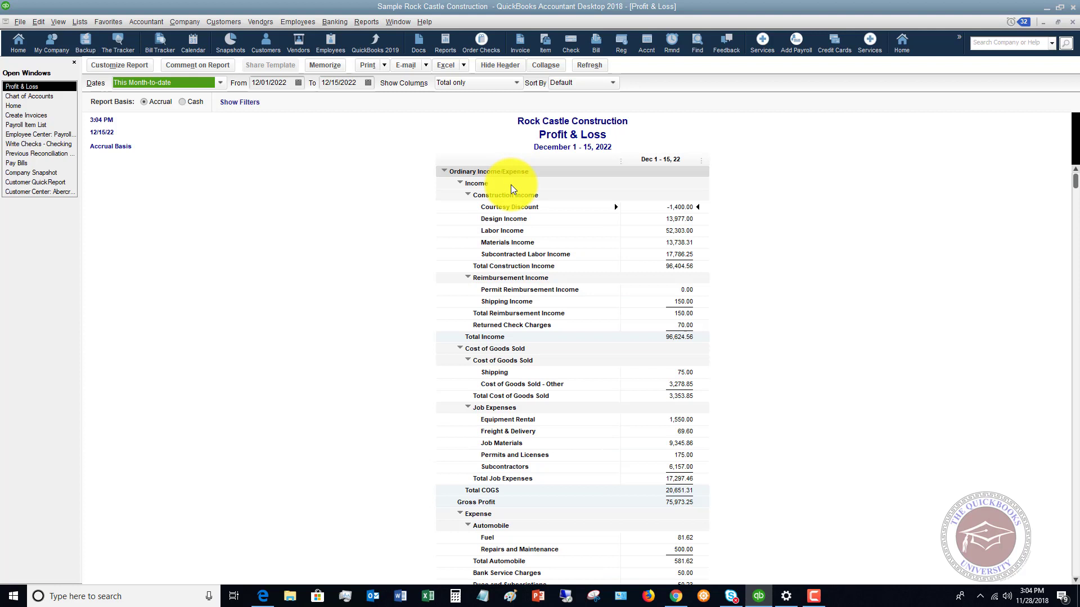
scroll(510, 186, "down", 1)
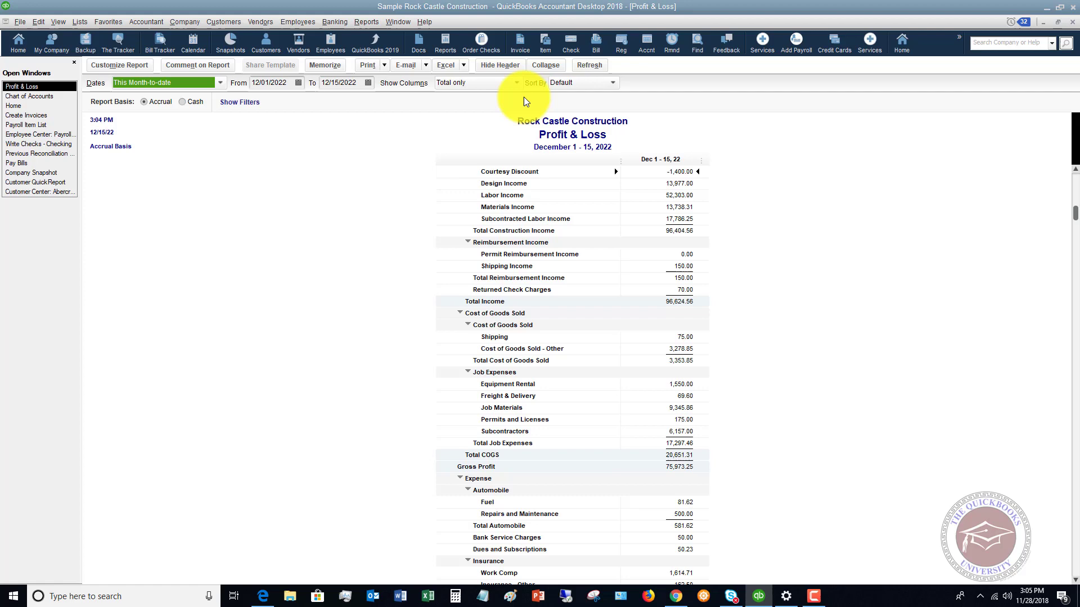
scroll(596, 195, "down", 3)
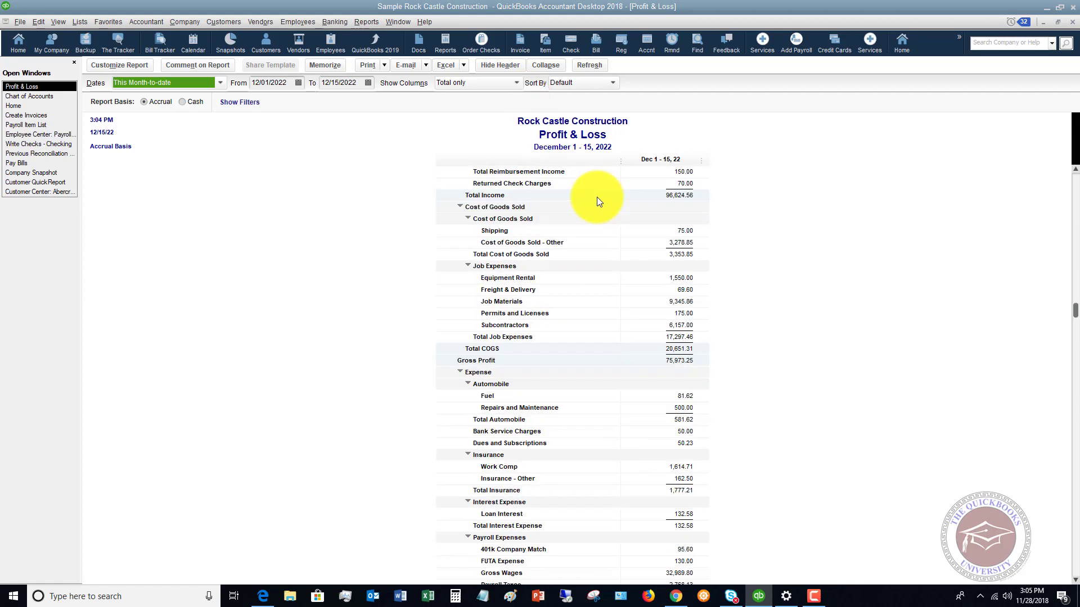
scroll(596, 197, "down", 1)
scroll(596, 197, "up", 4)
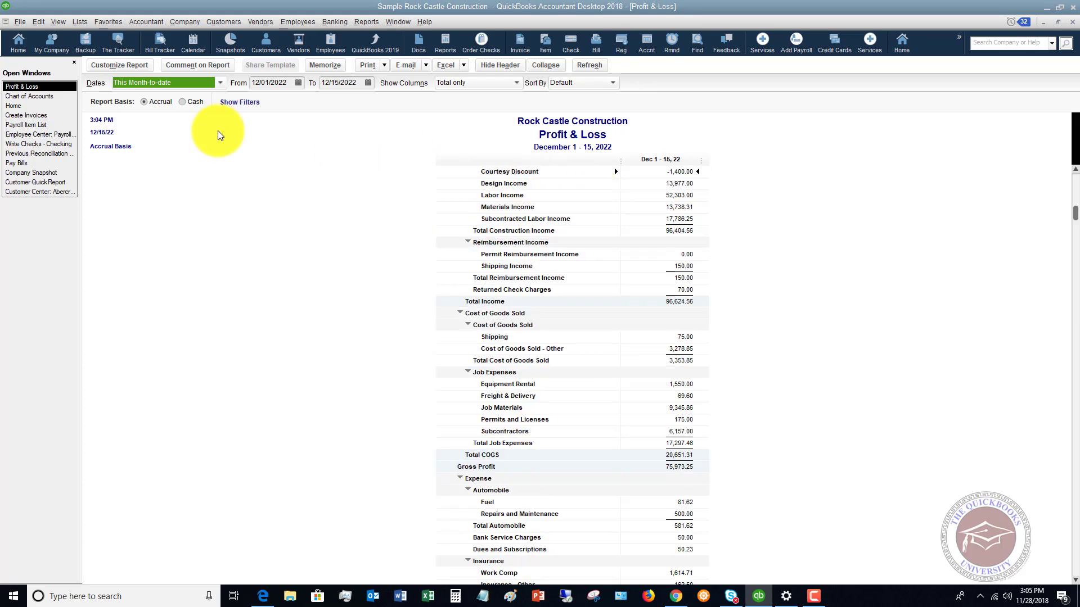
Return to the Chart of Accounts and review Payroll Liabilities of 4,898.22 with its FICA Payable sub-accounts
left_click(30, 96)
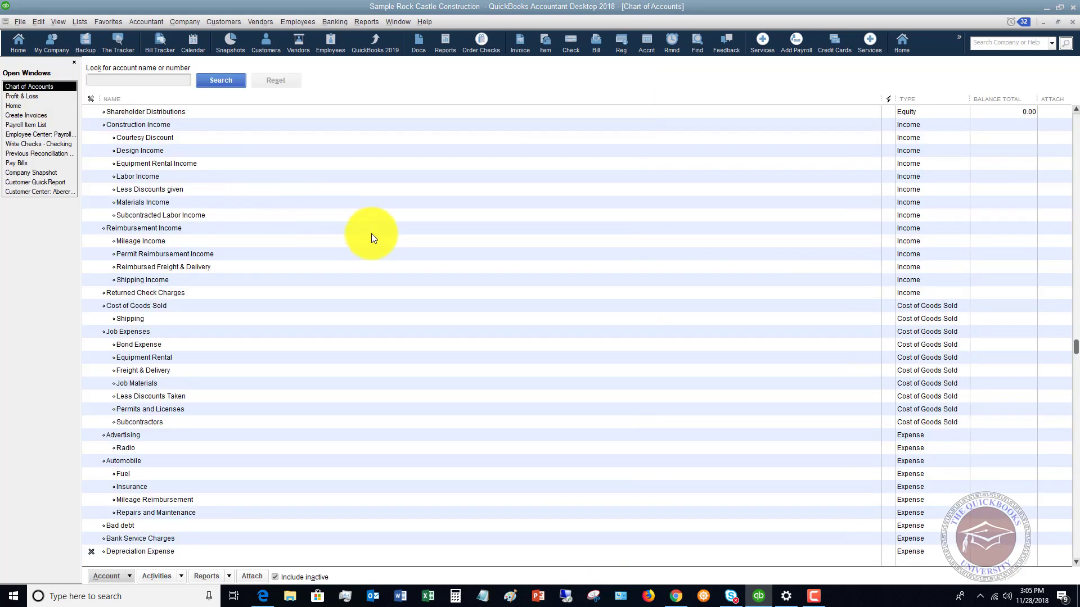
scroll(371, 237, "up", 4)
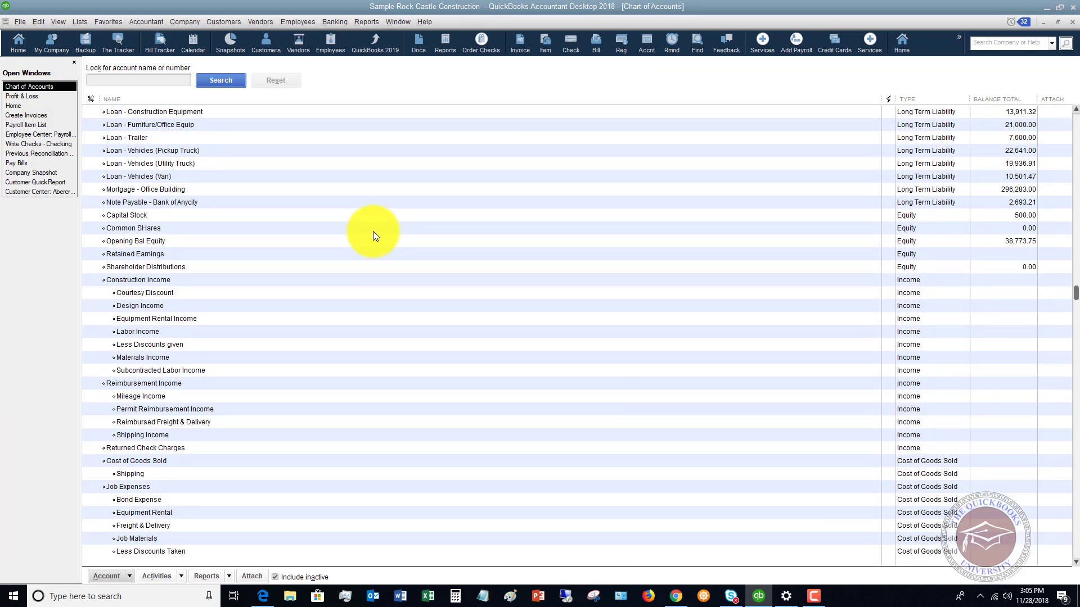
scroll(373, 229, "up", 13)
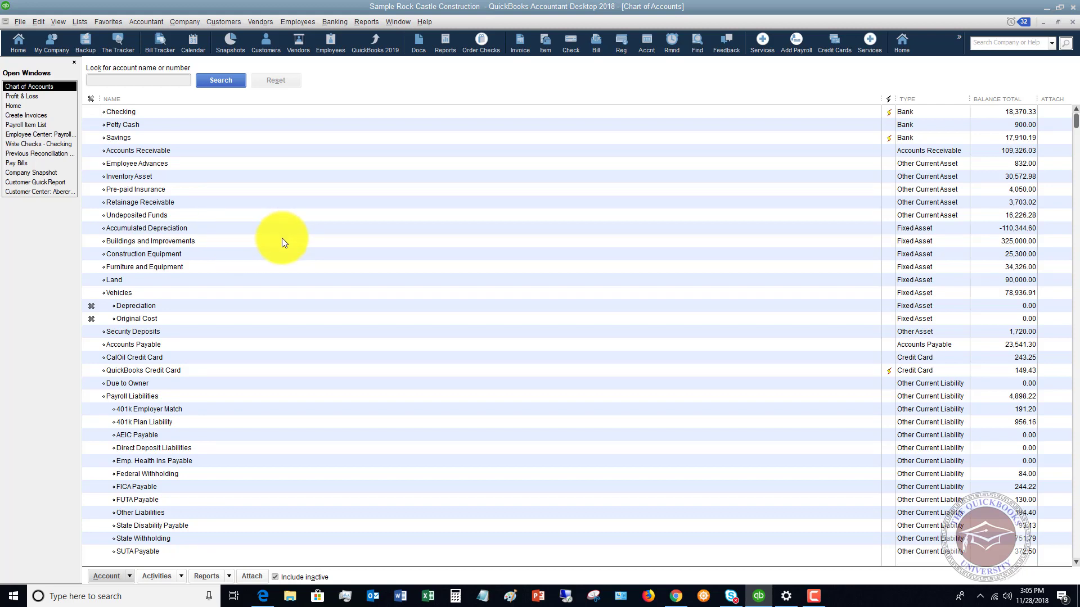
scroll(283, 241, "down", 2)
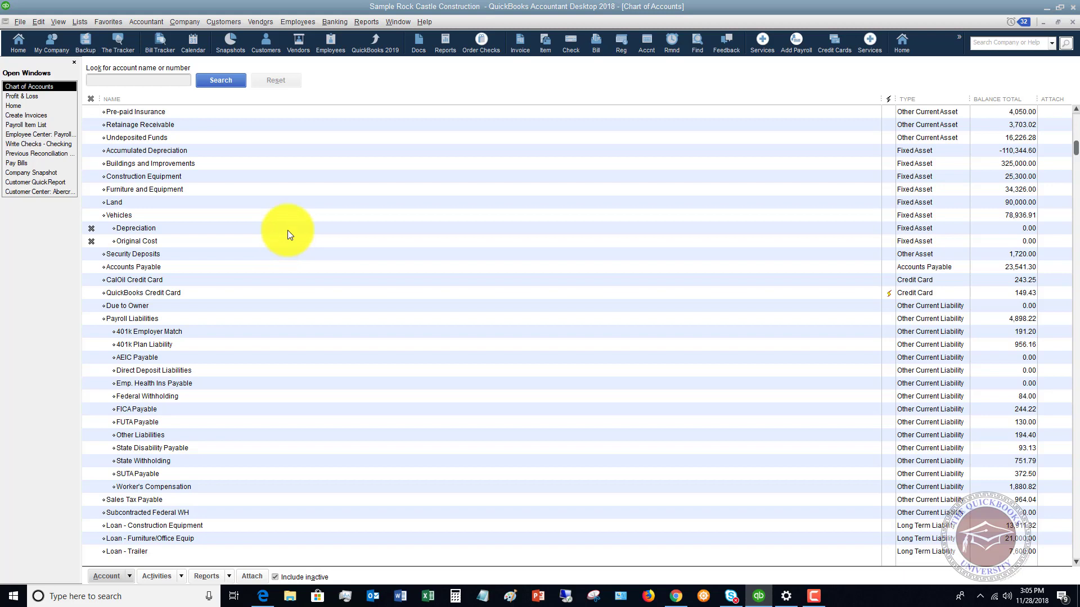
scroll(283, 225, "up", 1)
scroll(283, 224, "down", 1)
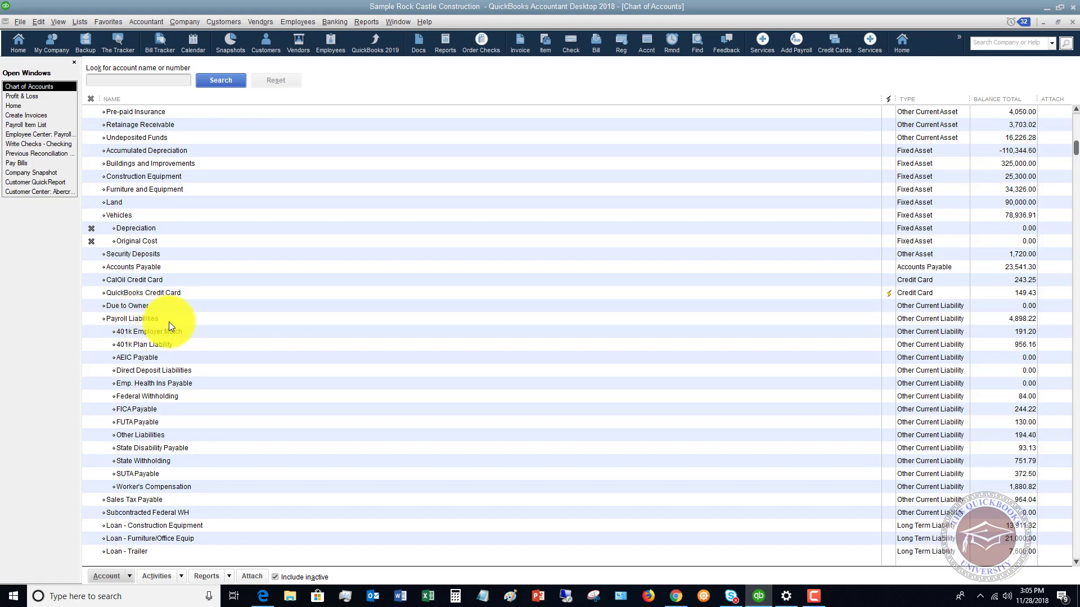
scroll(167, 318, "down", 12)
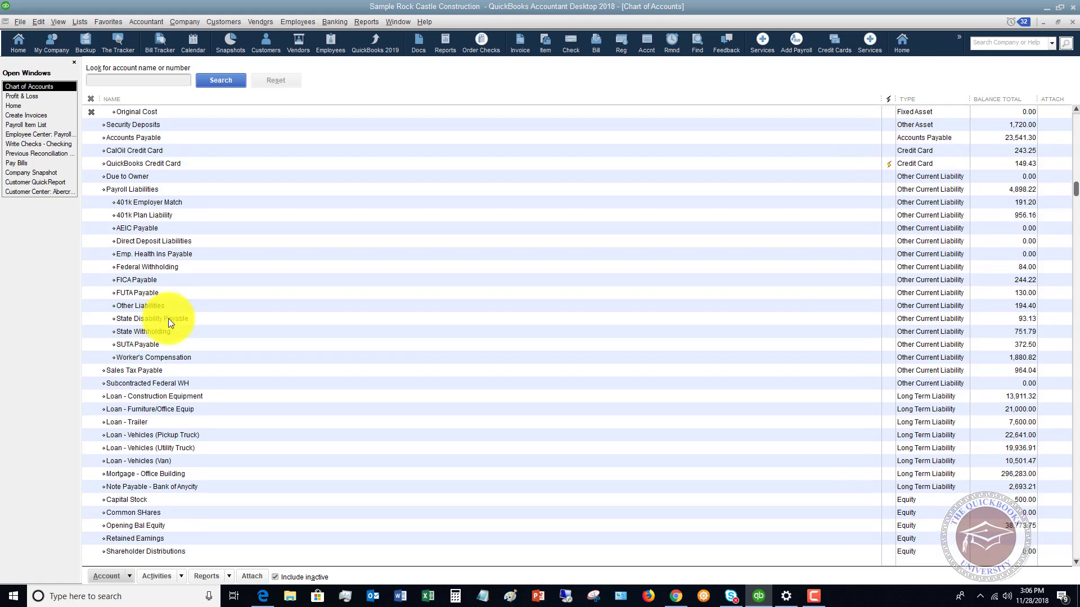
scroll(168, 319, "down", 9)
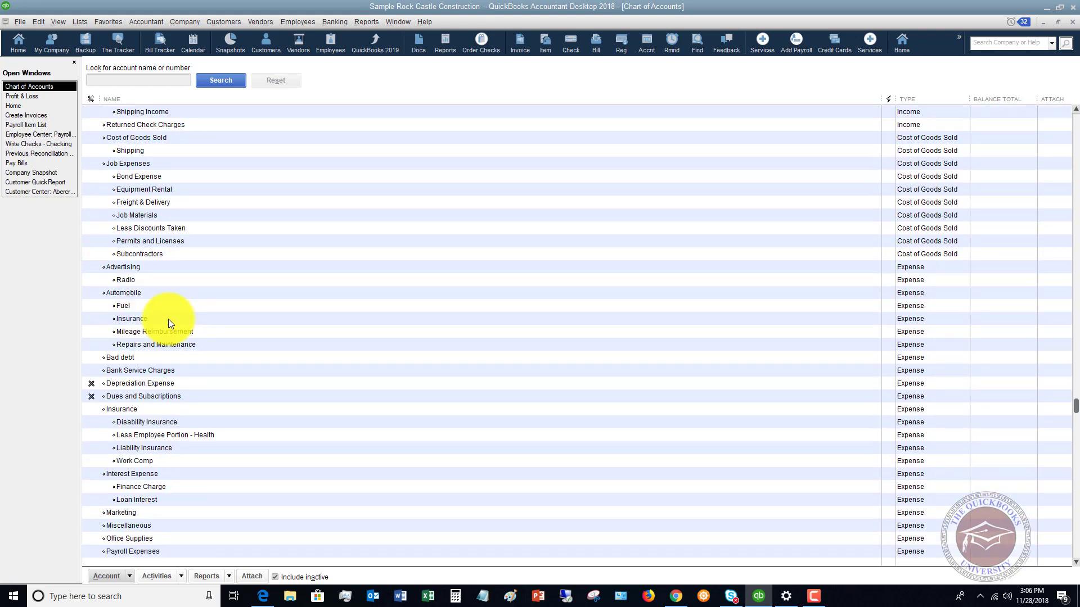
left_click(121, 333)
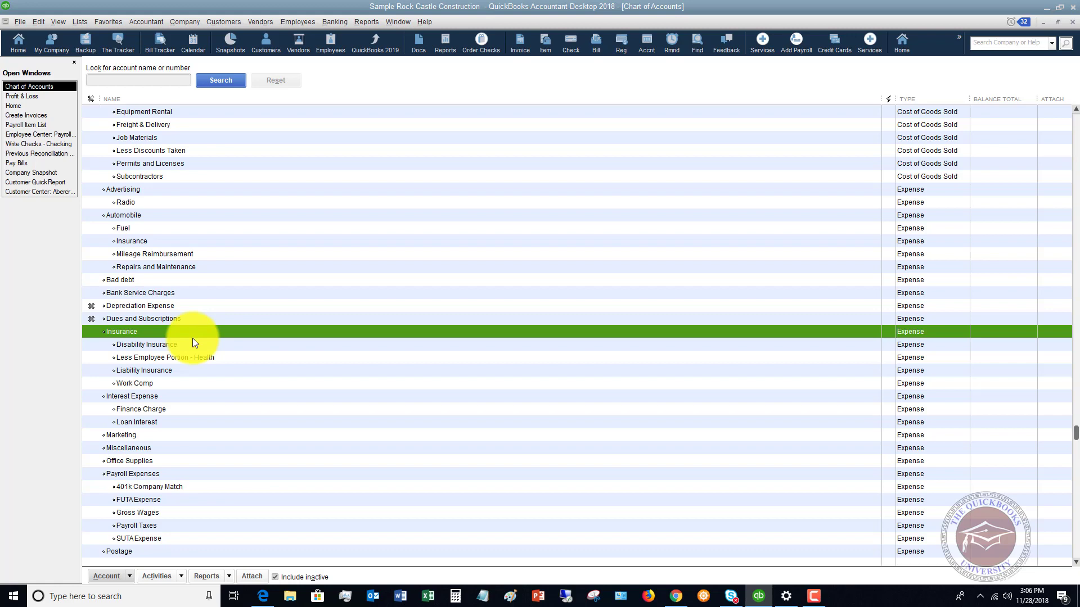
scroll(229, 325, "up", 4)
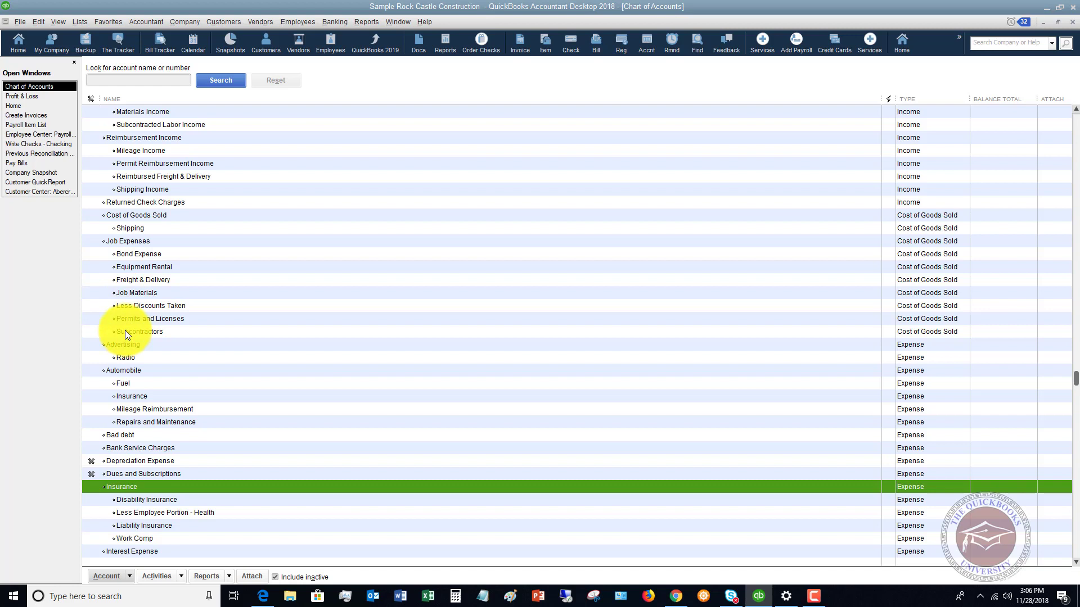
scroll(125, 329, "down", 1)
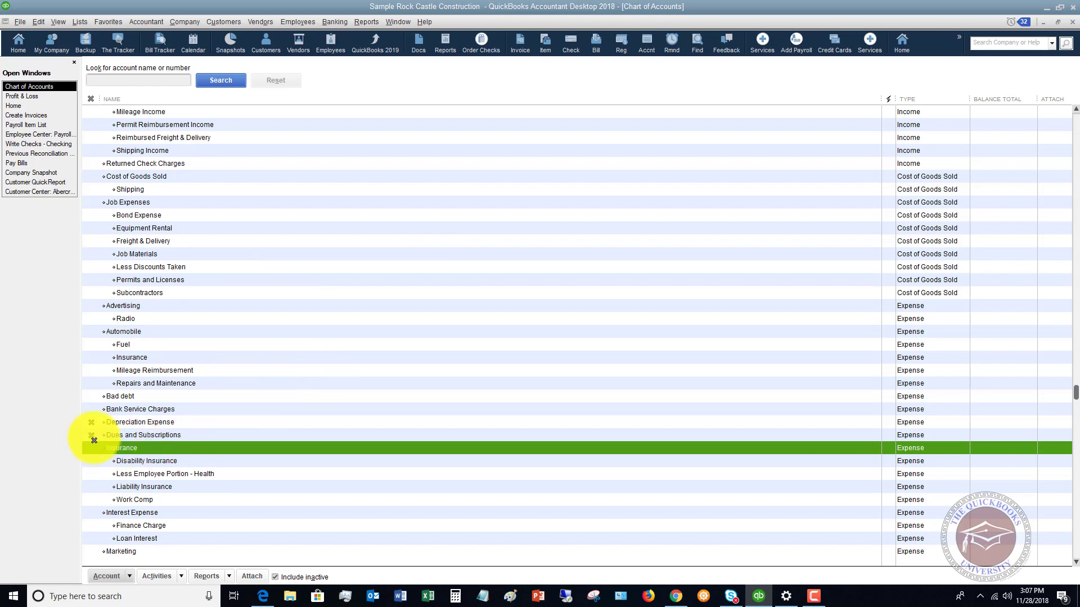
left_click(276, 577)
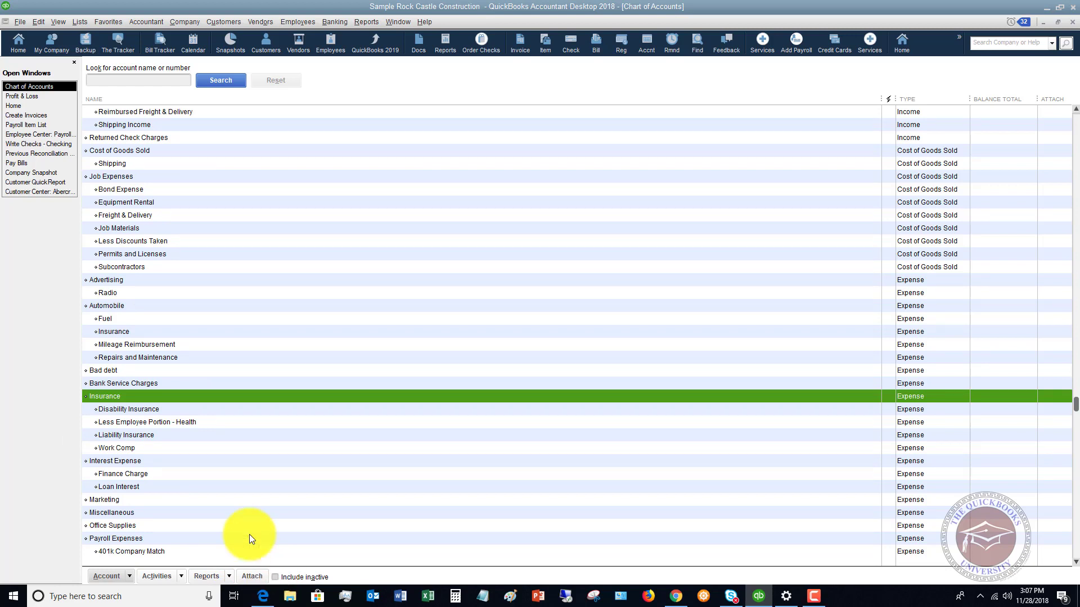
left_click(276, 577)
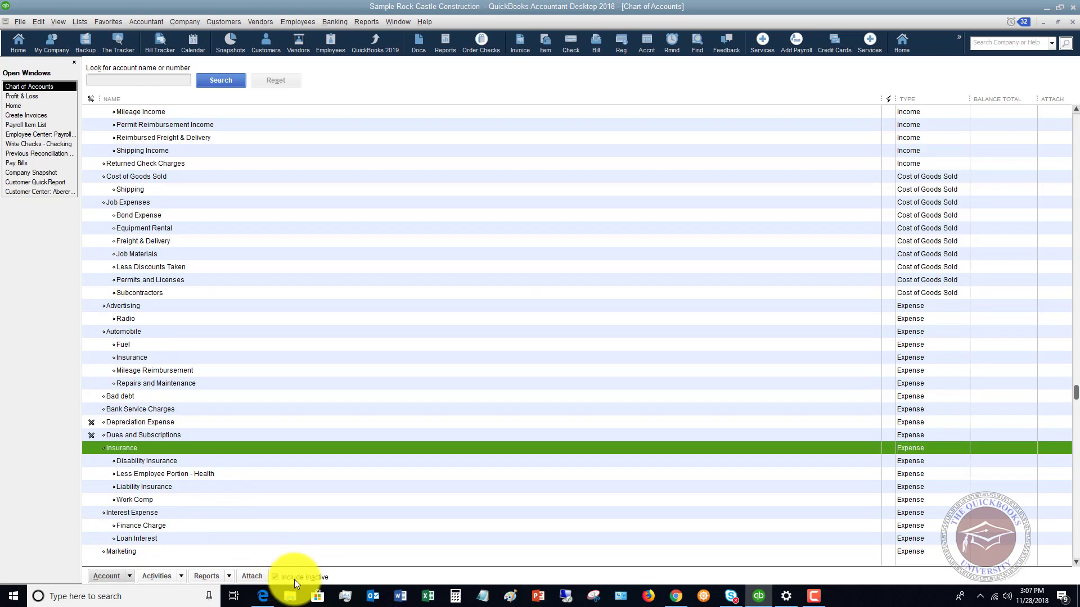
left_click(91, 436)
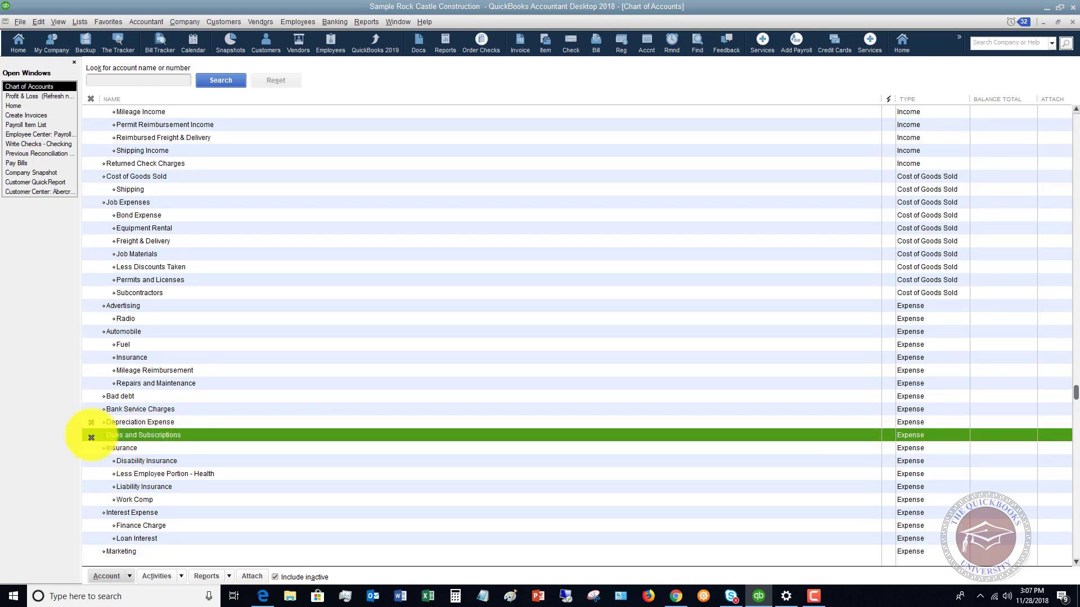
left_click(91, 435)
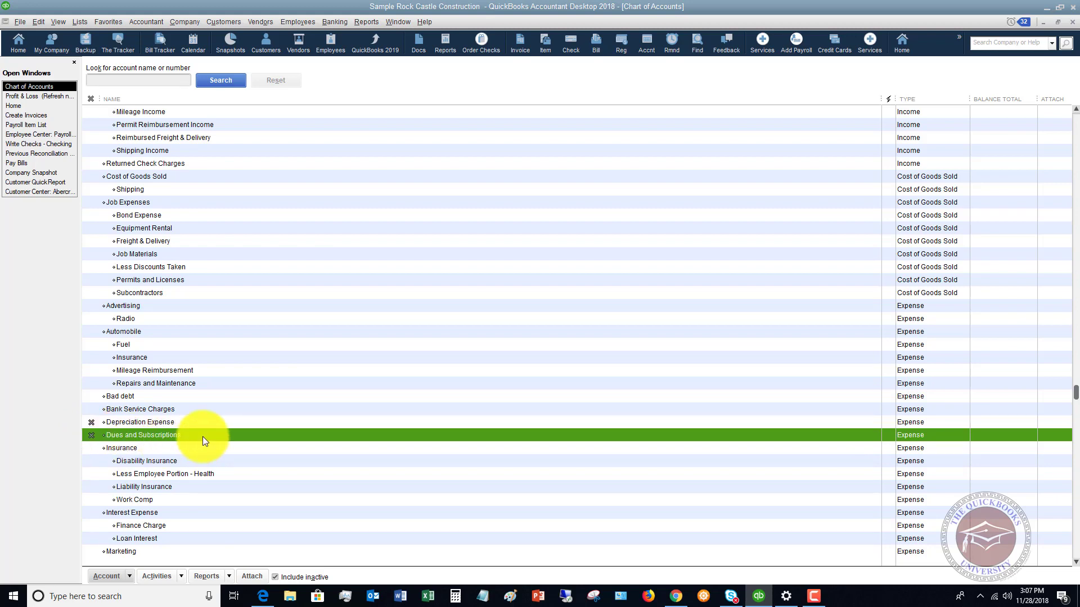
scroll(288, 365, "down", 2)
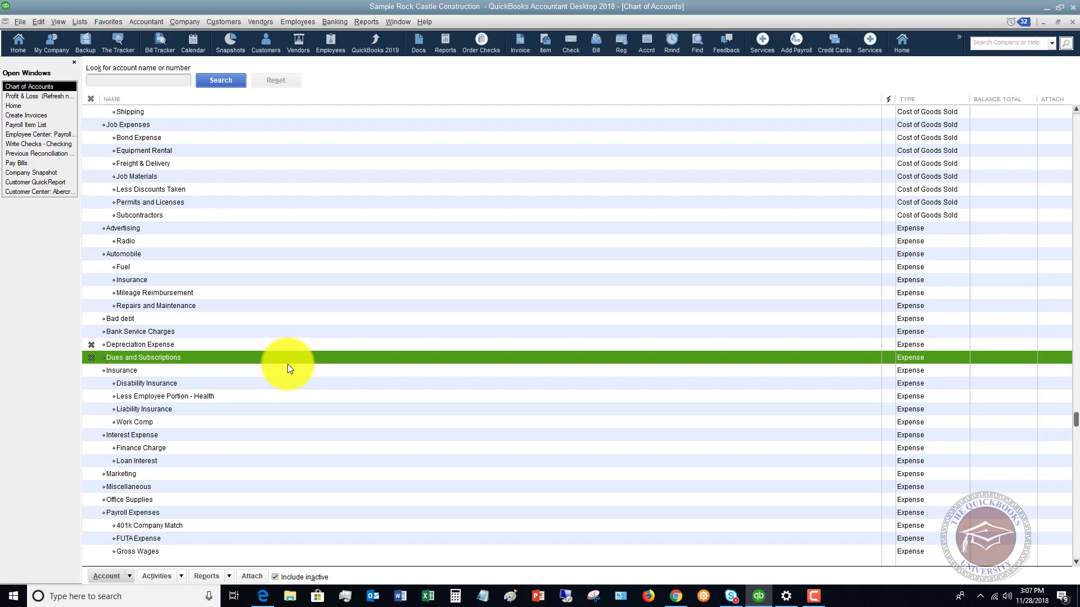
scroll(197, 353, "down", 2)
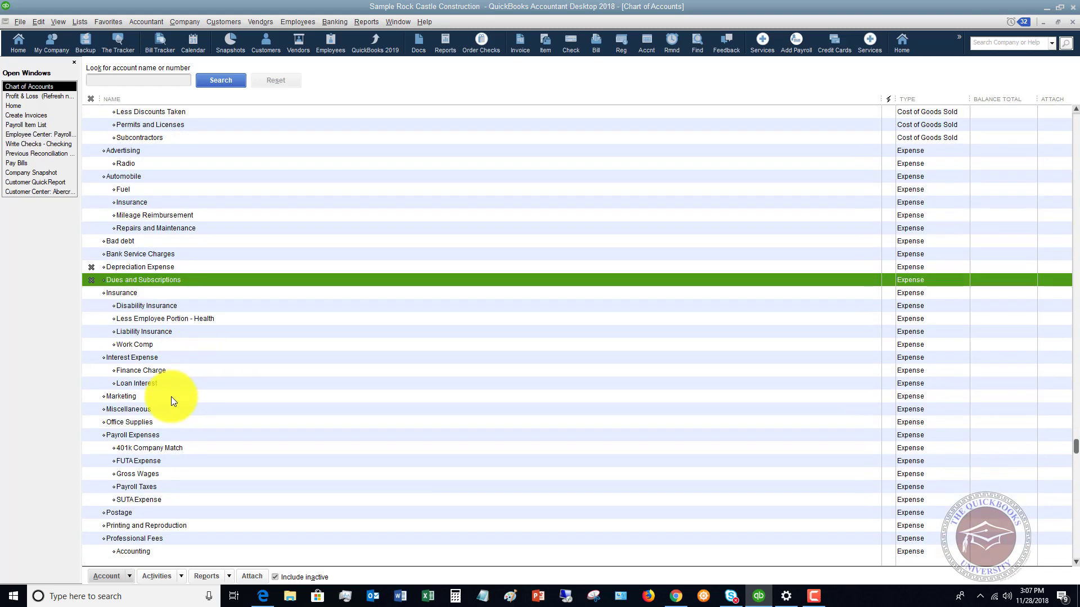
left_click(93, 423)
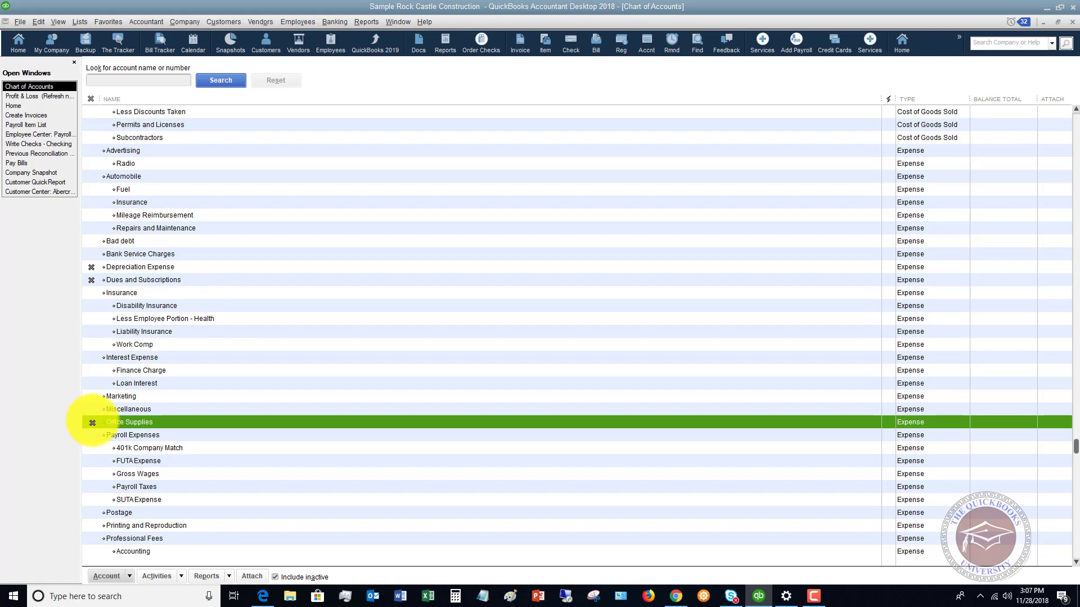
left_click(91, 422)
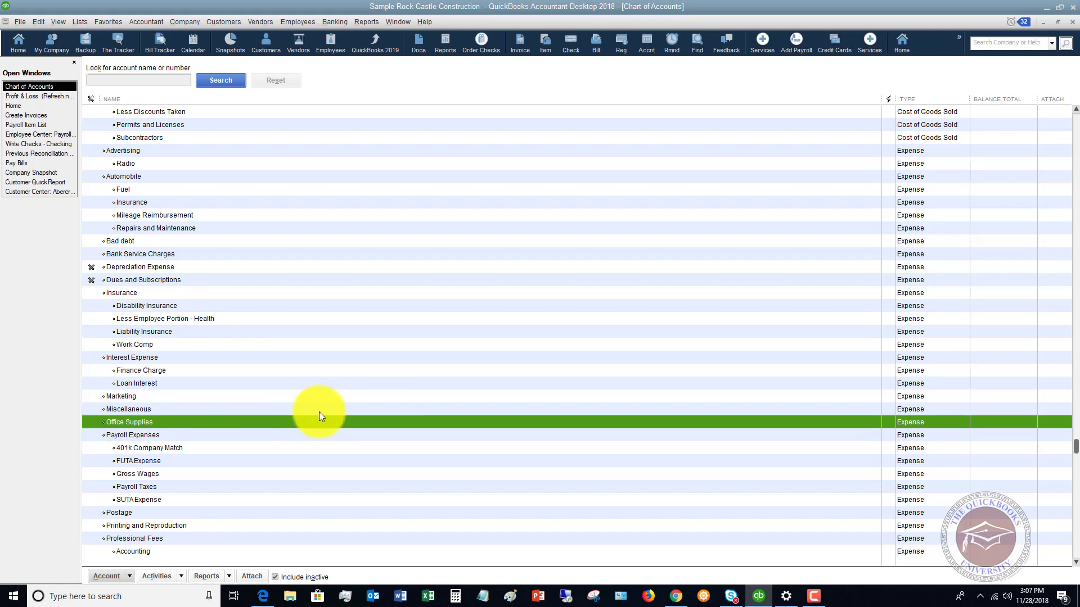
scroll(285, 402, "up", 13)
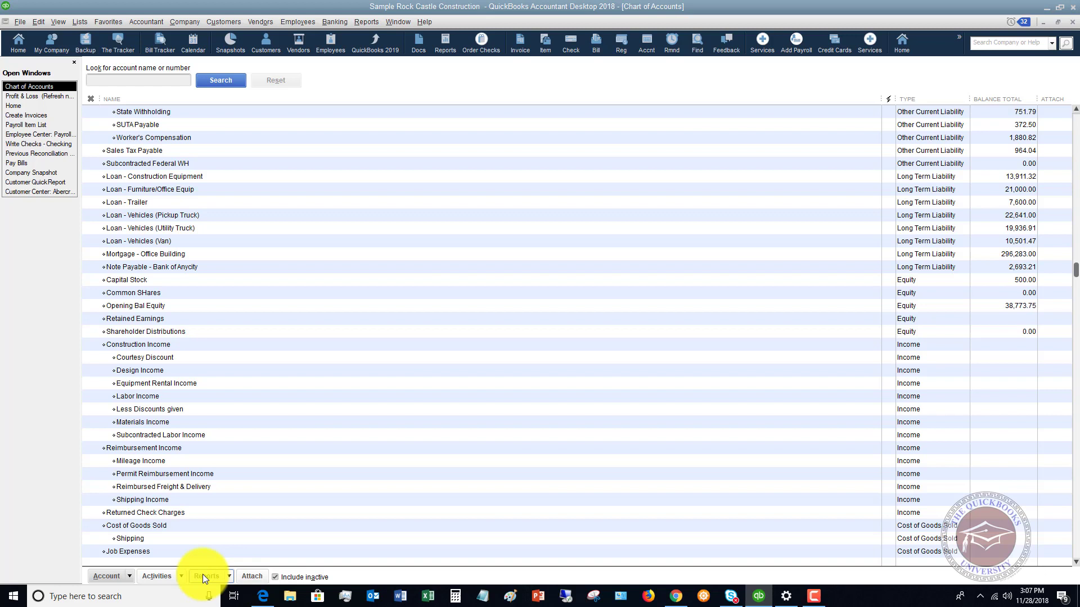
Start a new account from the Pickup Truck loan row's context menu to reach the account-type choice
left_click(129, 575)
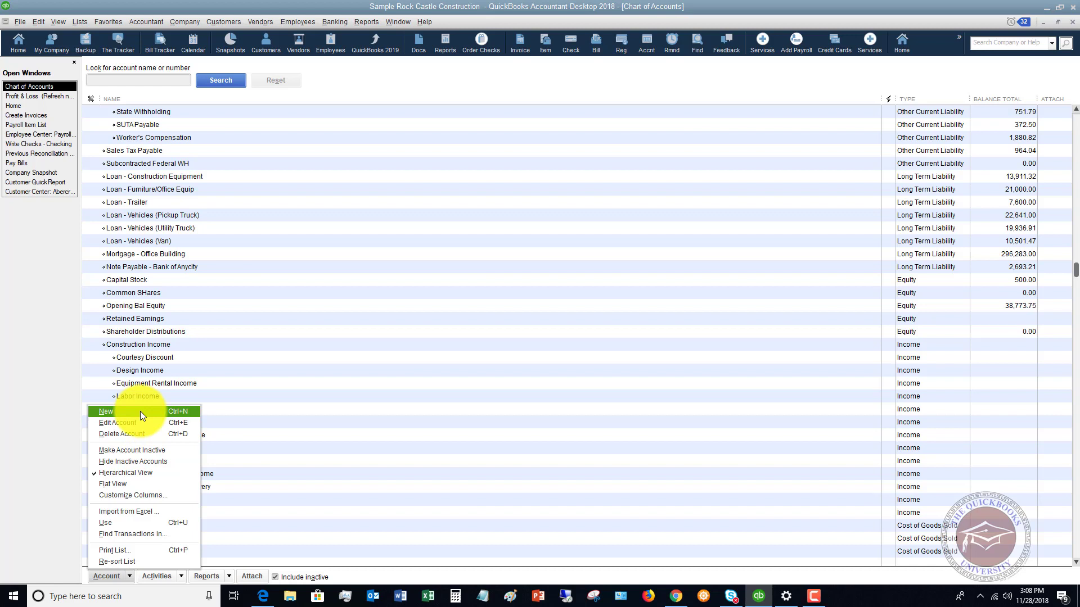
left_click(231, 267)
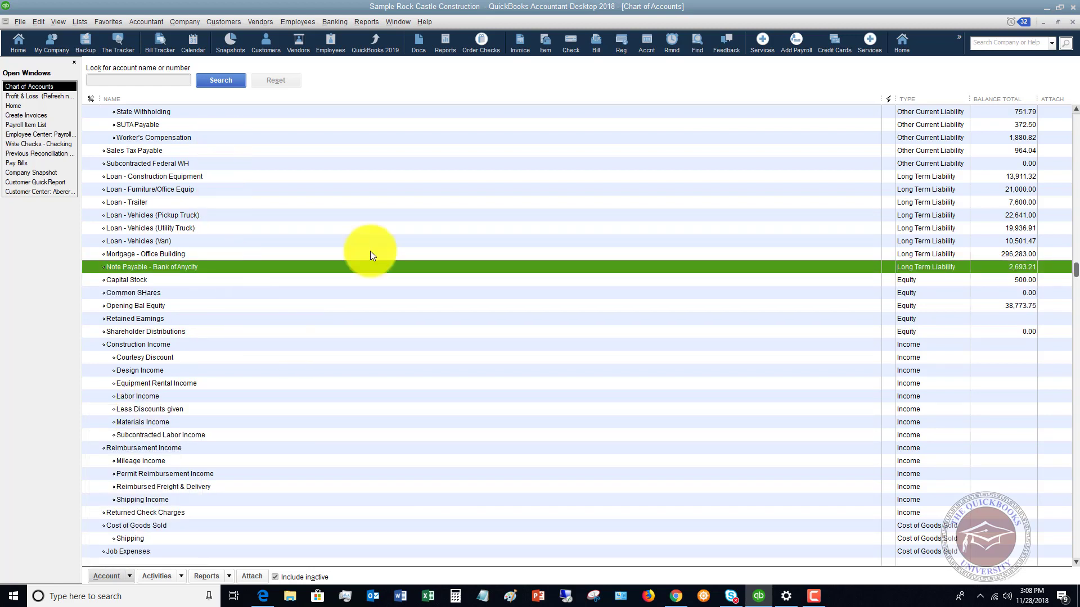
right_click(248, 217)
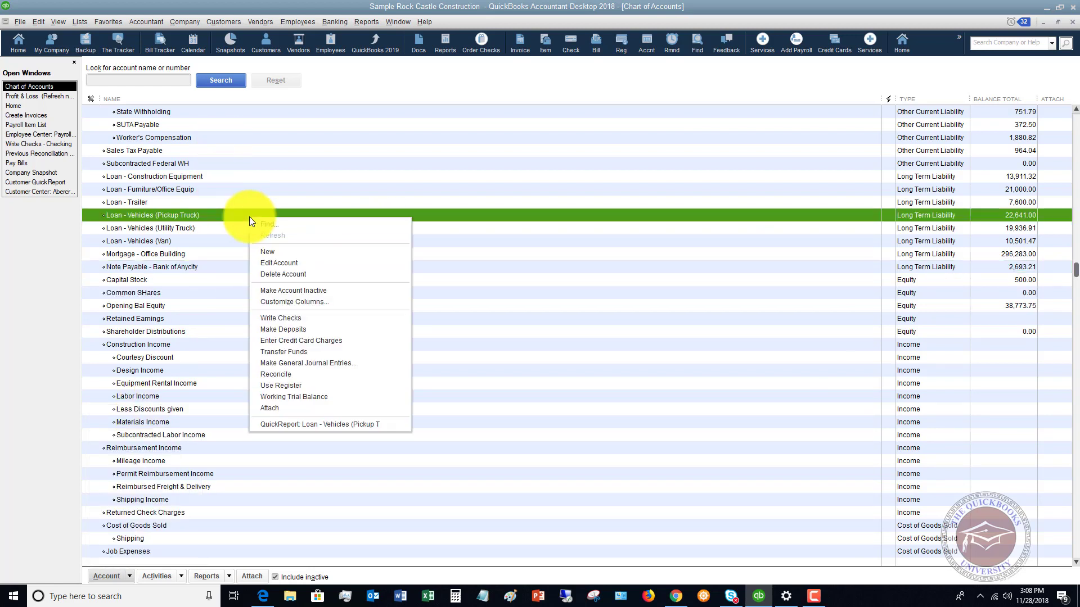
left_click(295, 252)
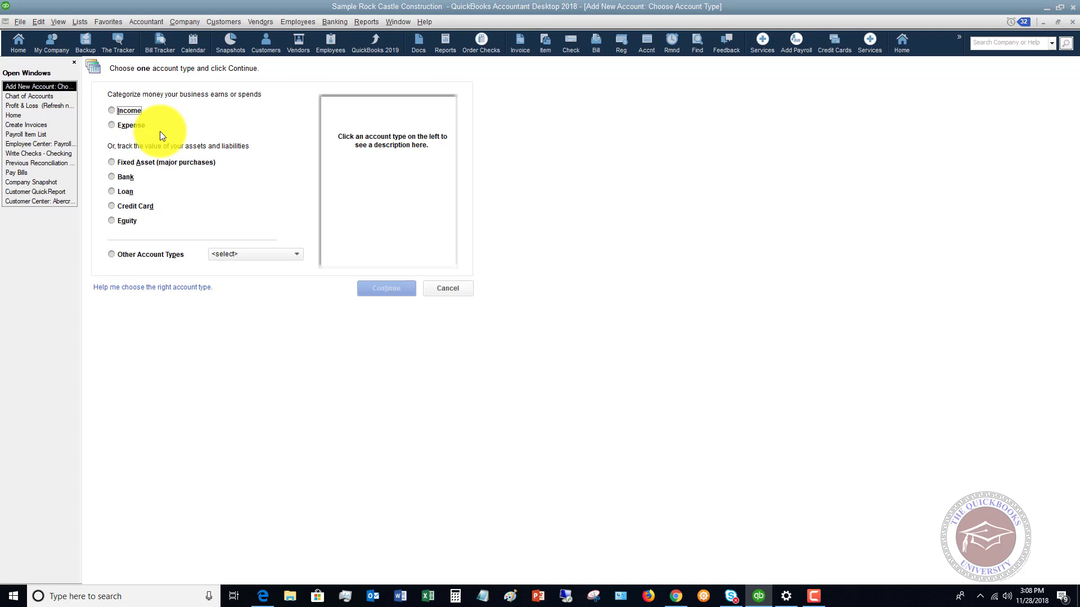
Save a new Expense account named 'General Liability' set as a subaccount of Insurance
left_click(128, 126)
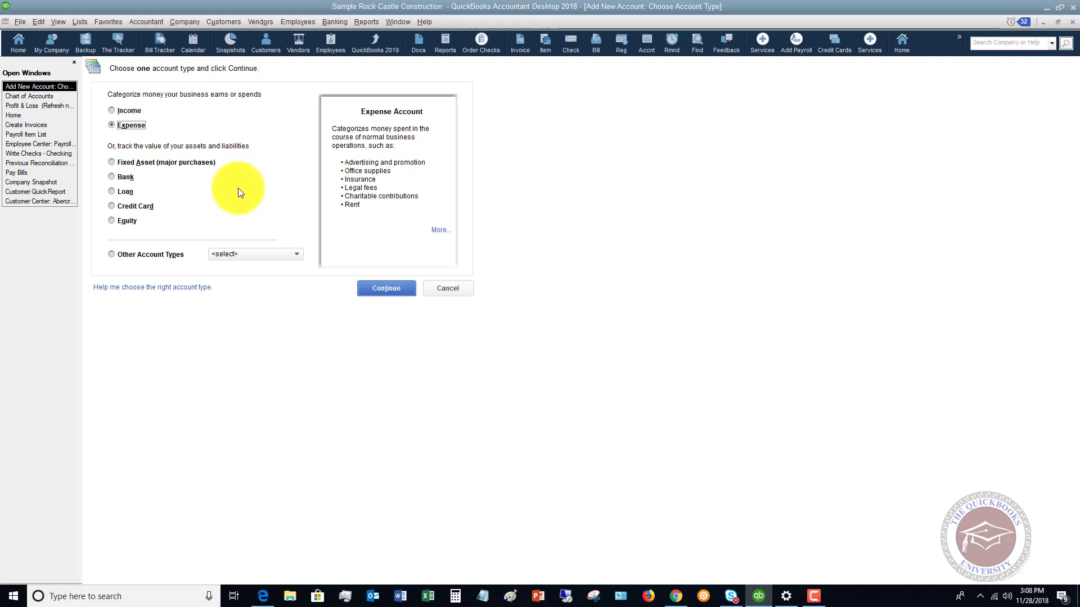
left_click(386, 289)
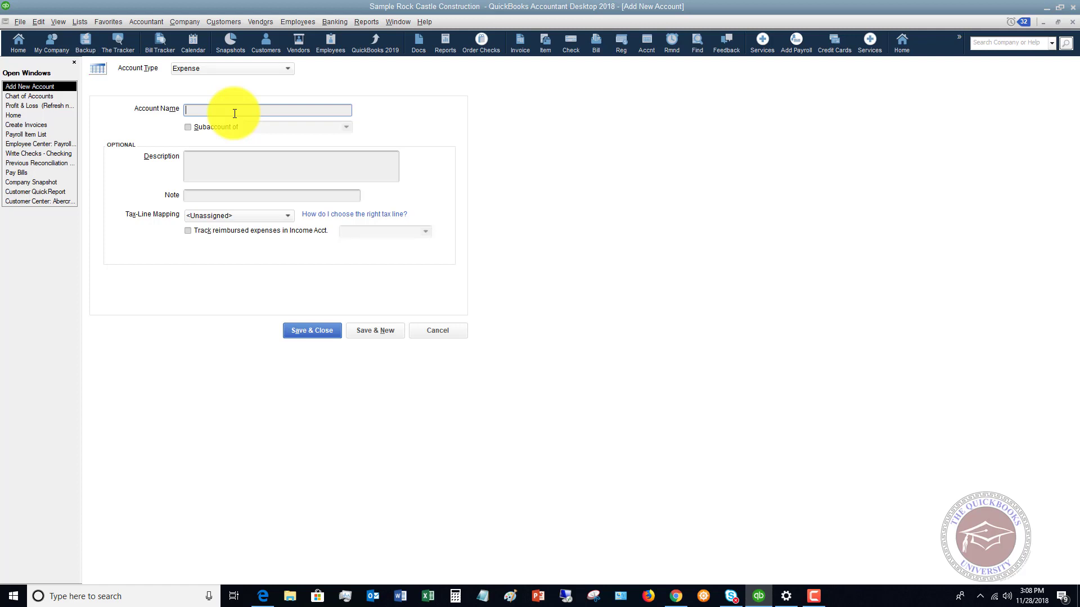
type("General Liability")
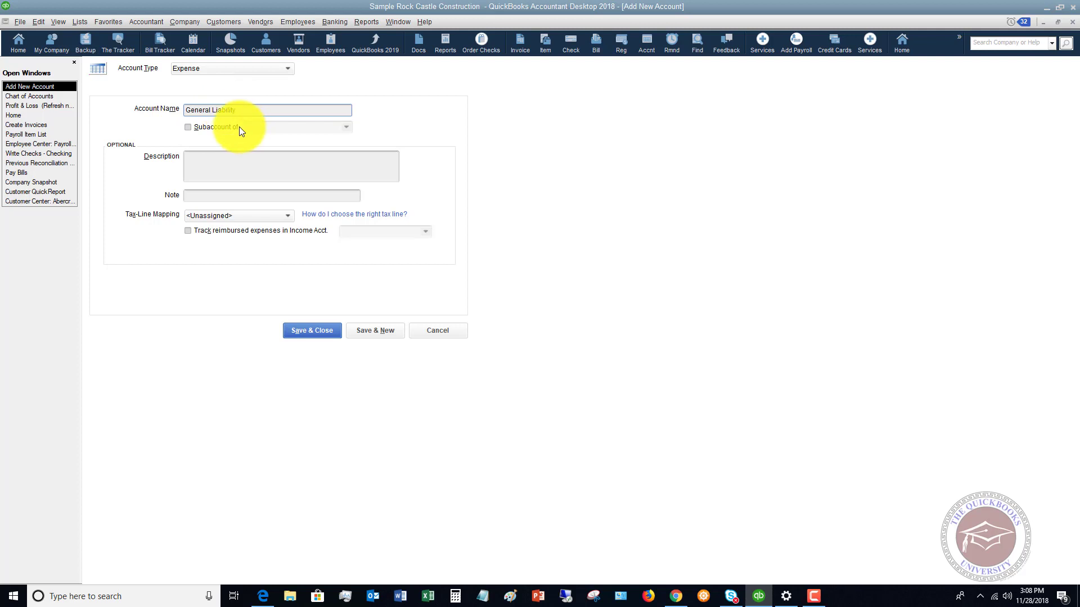
left_click(188, 127)
left_click(349, 128)
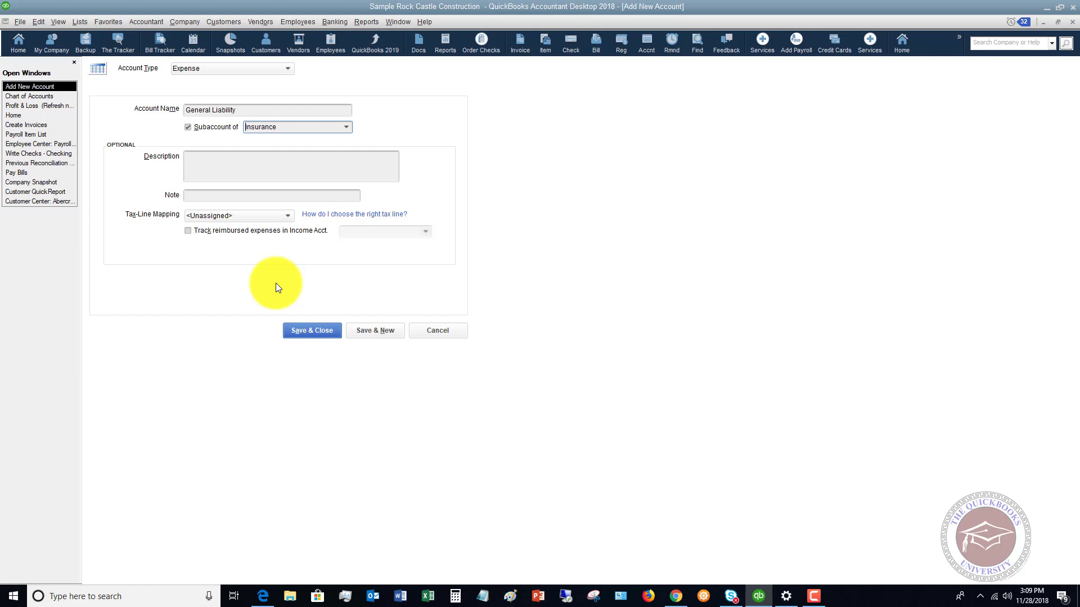
left_click(244, 159)
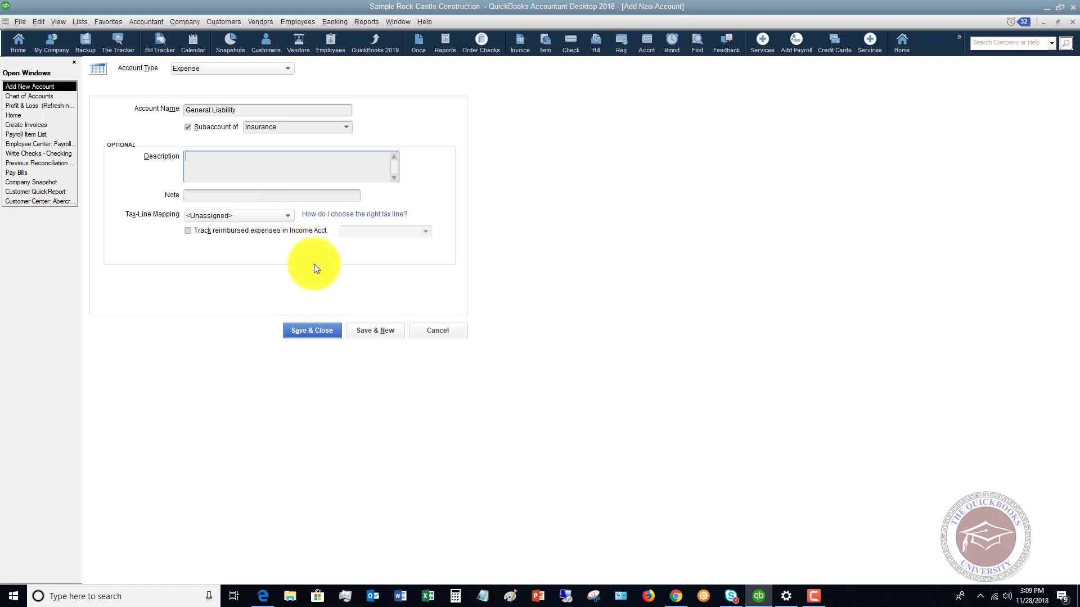
left_click(310, 332)
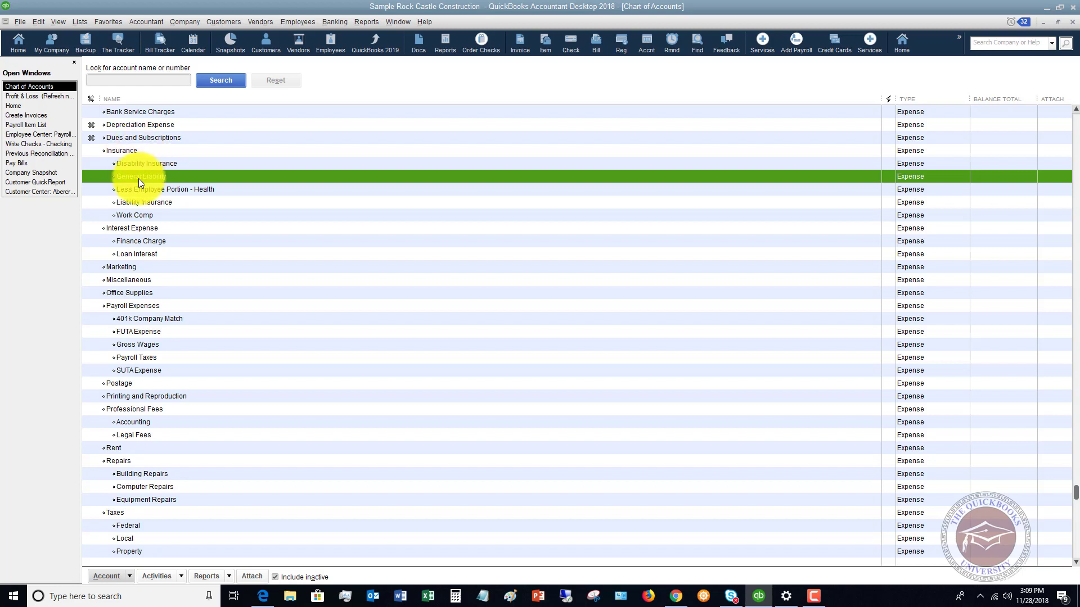
Scroll up the account list, then bring forward the December 1–15, 2022 Profit & Loss report
scroll(365, 208, "up", 2)
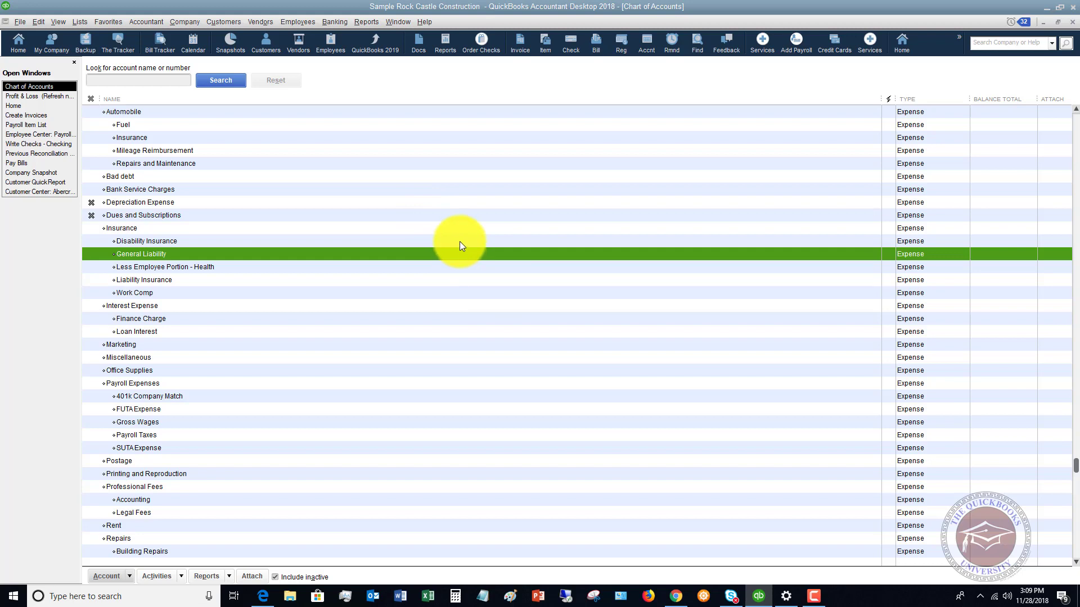
scroll(326, 210, "up", 2)
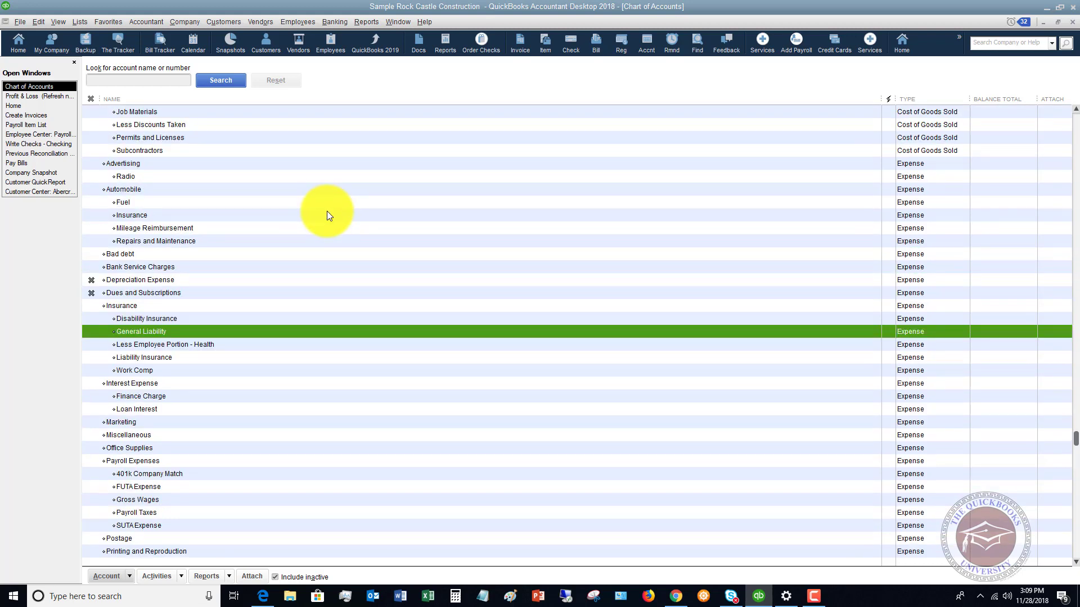
left_click(48, 96)
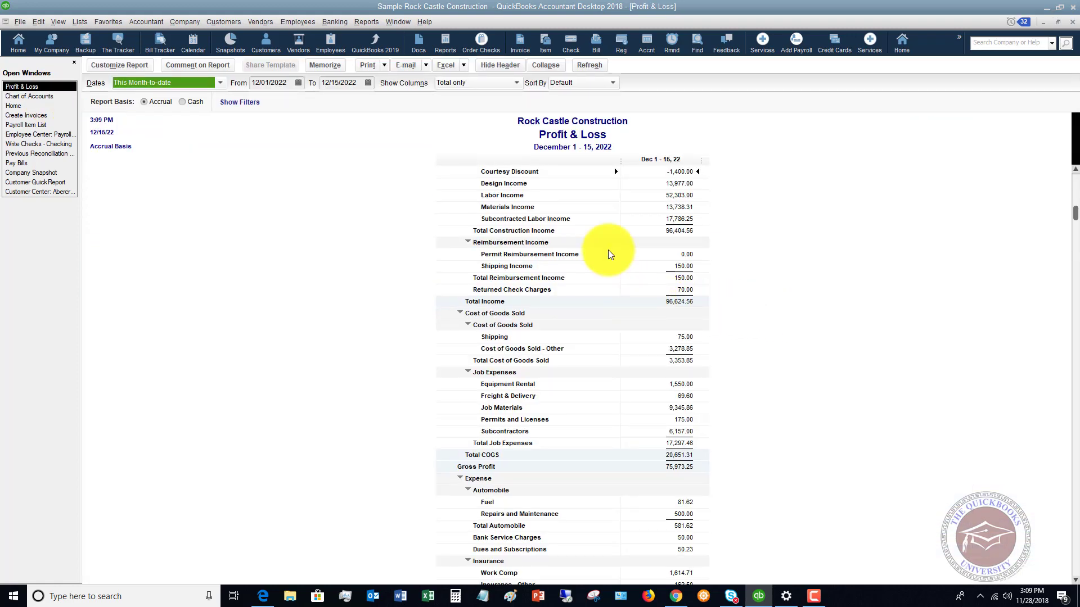
Collapse the Profit & Loss to main accounts, checking Insurance rolls Work Comp into 1,777.21
scroll(608, 249, "up", 1)
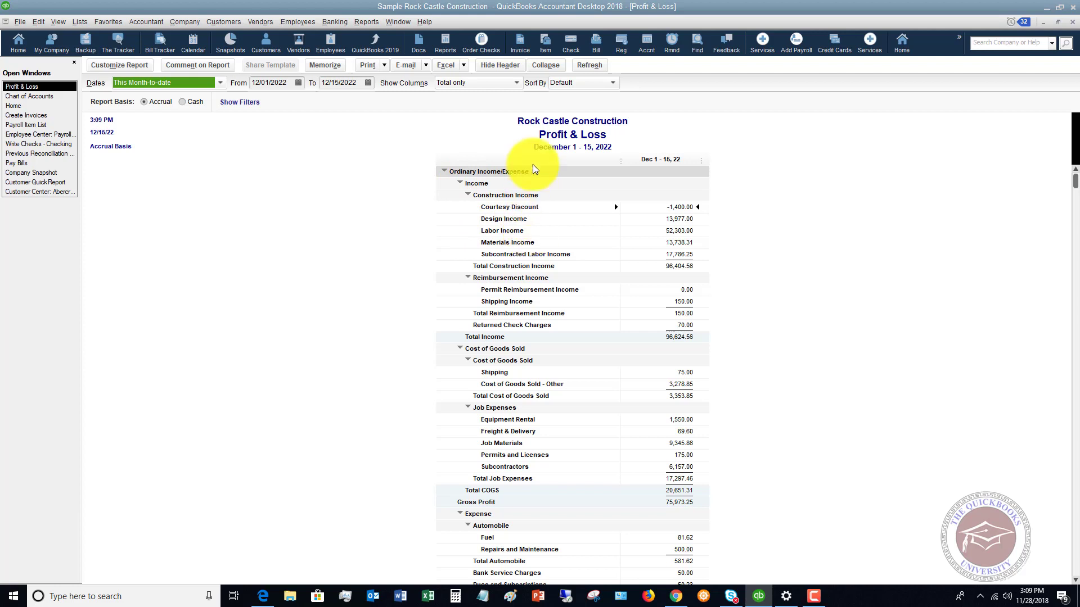
left_click(544, 67)
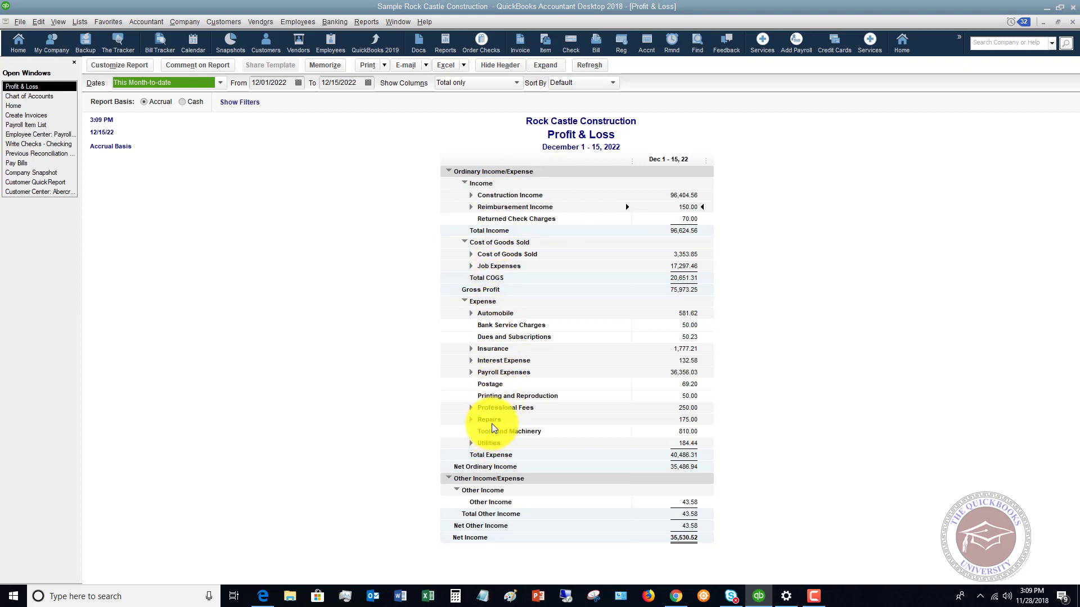
left_click(471, 349)
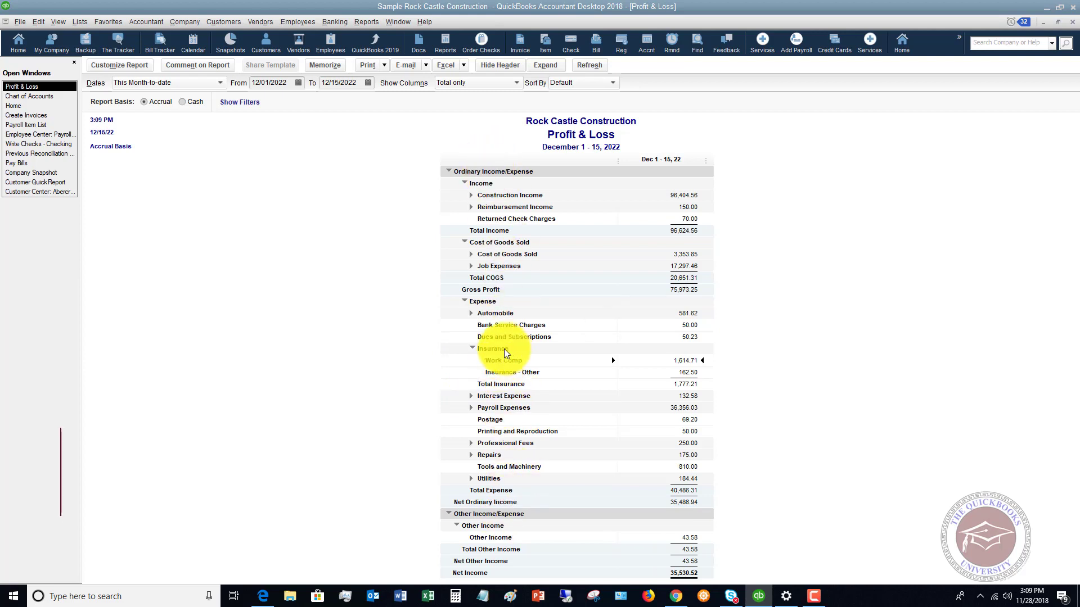
left_click(472, 350)
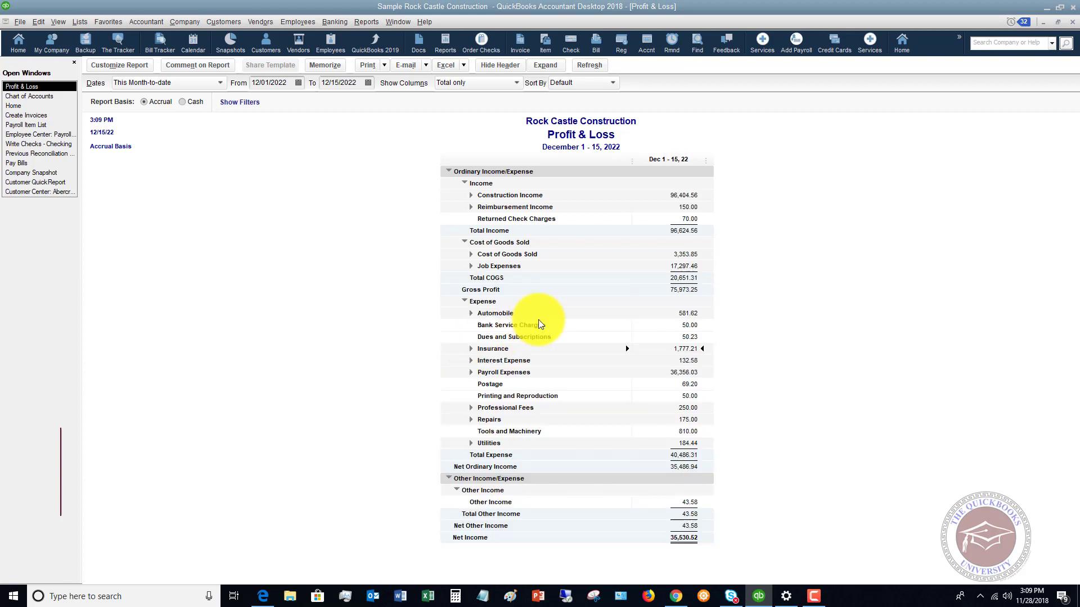